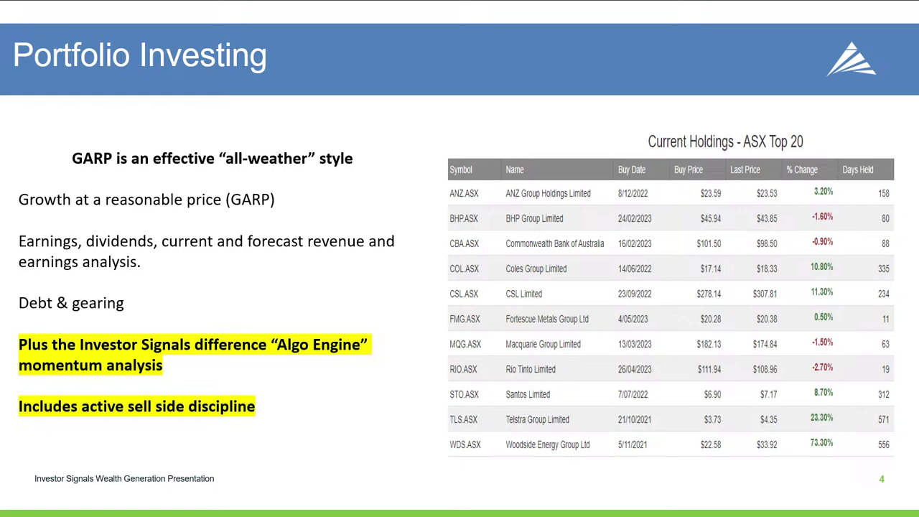
- Advance the slide show through the Trade Table, Index Trading and Our Products slides to the contact slide, and end it
key("Right")
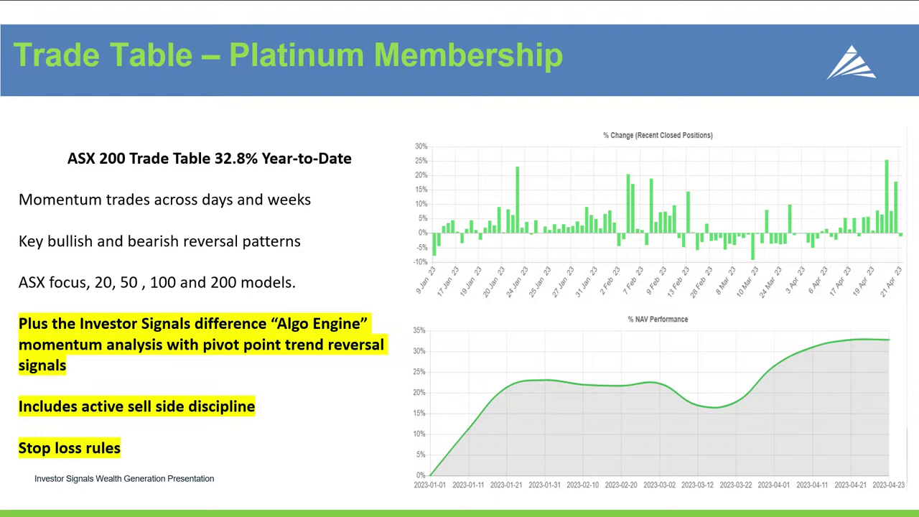
key("Right")
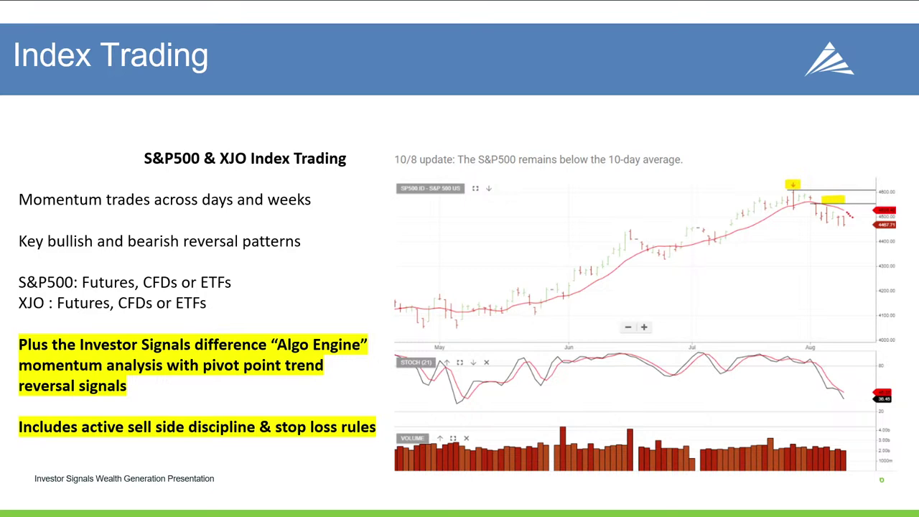
key("Right")
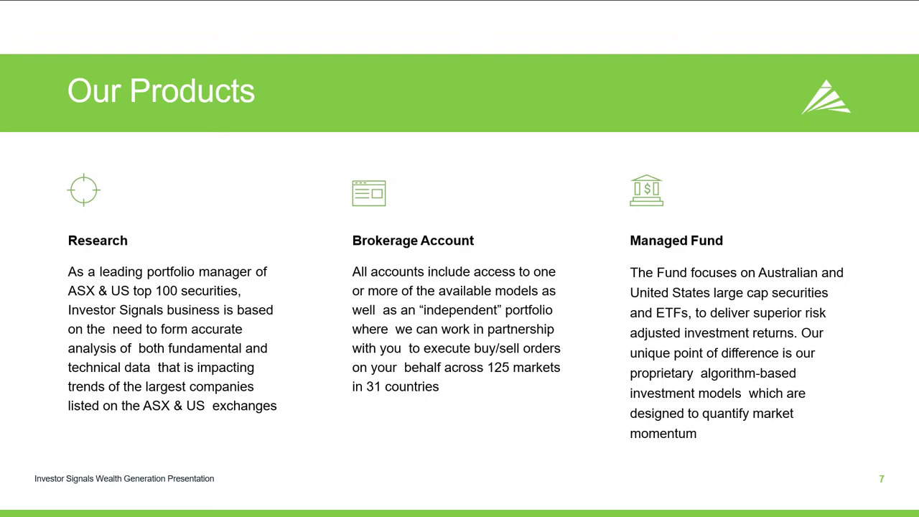
key("Right")
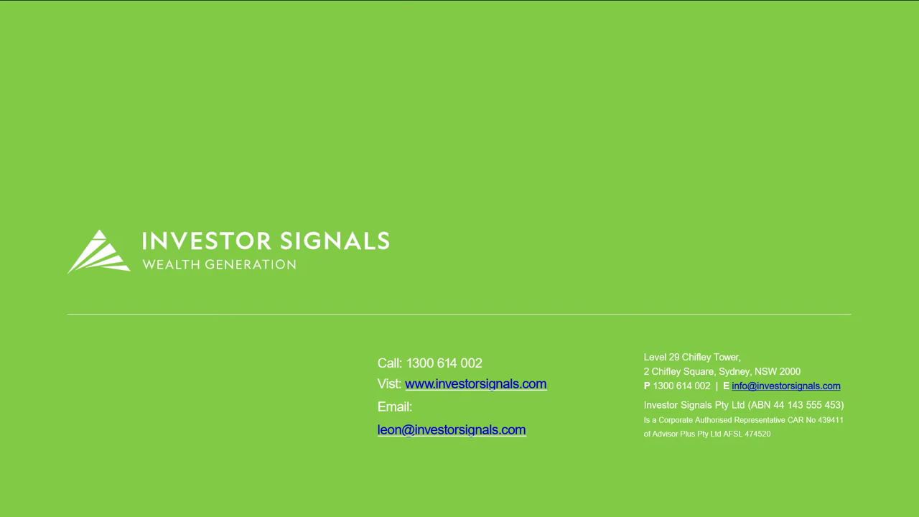
key("Escape")
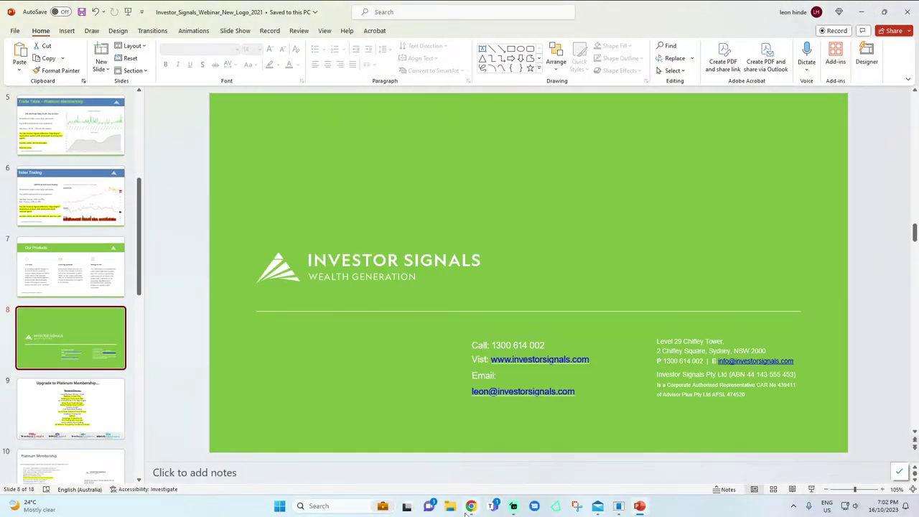
- Switch to the Investor Signals charts in Chrome and review the NASDAQ Composite, S&P 500 and S&P/ASX 200 charts up to their latest bars
left_click(471, 506)
left_click_drag(381, 148, 316, 147)
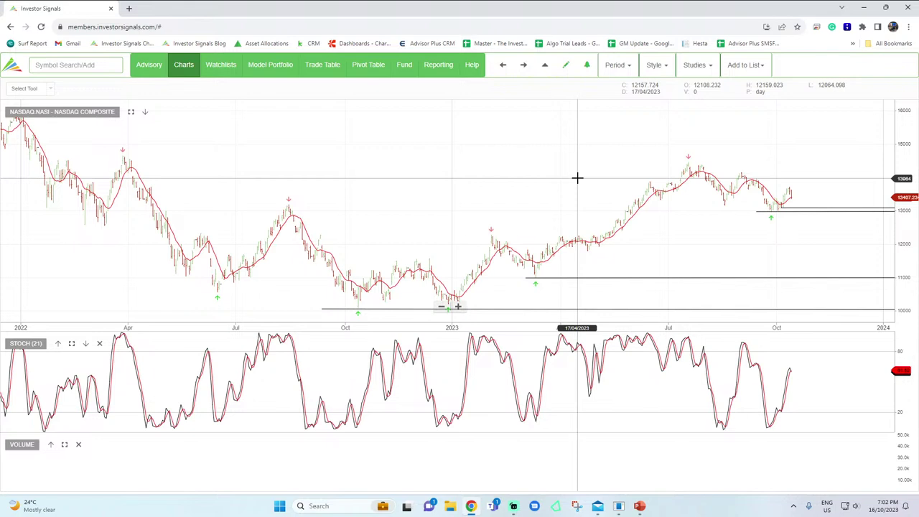
left_click(523, 67)
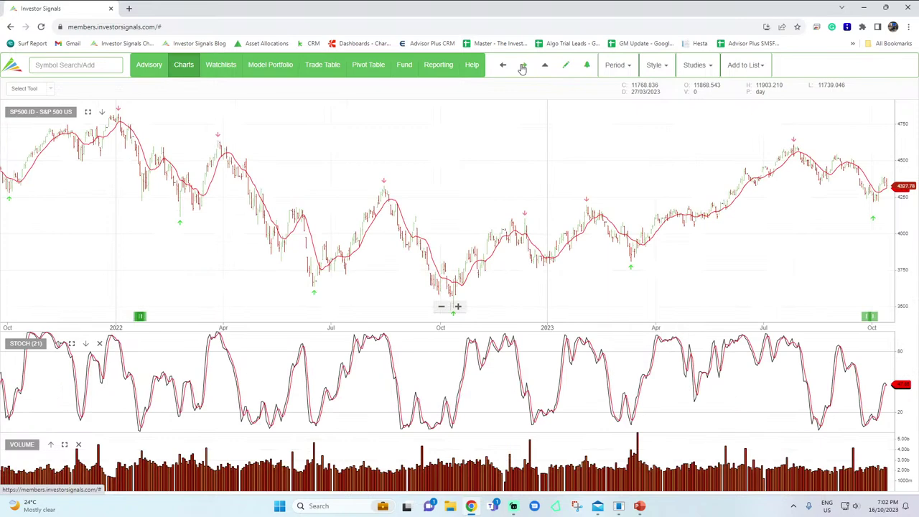
left_click_drag(638, 139, 552, 146)
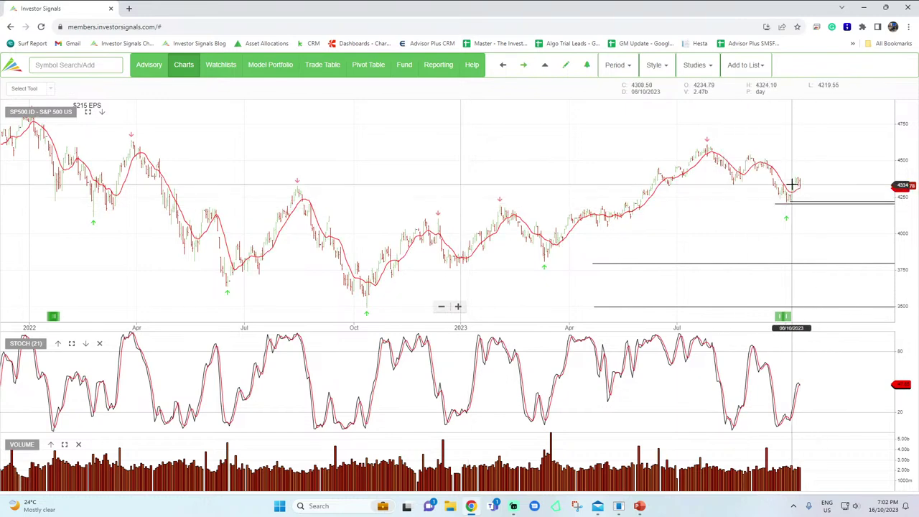
left_click_drag(789, 200, 810, 198)
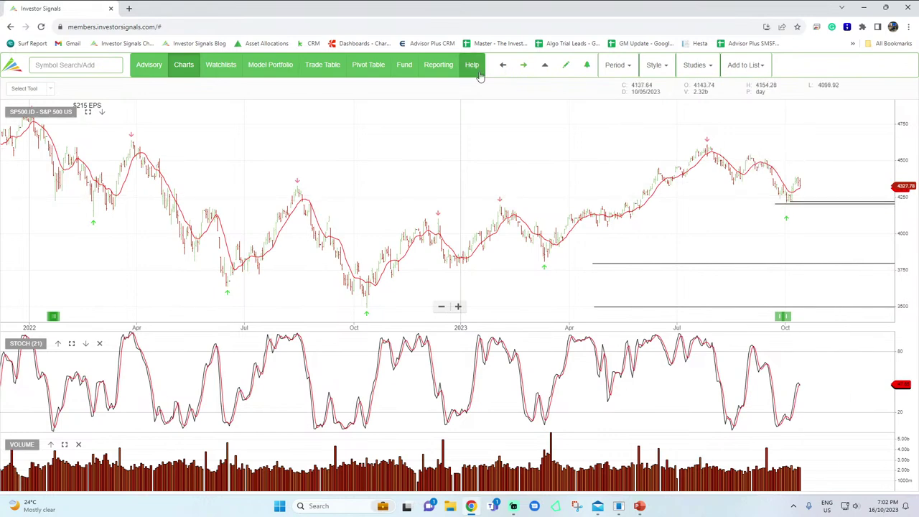
left_click(522, 66)
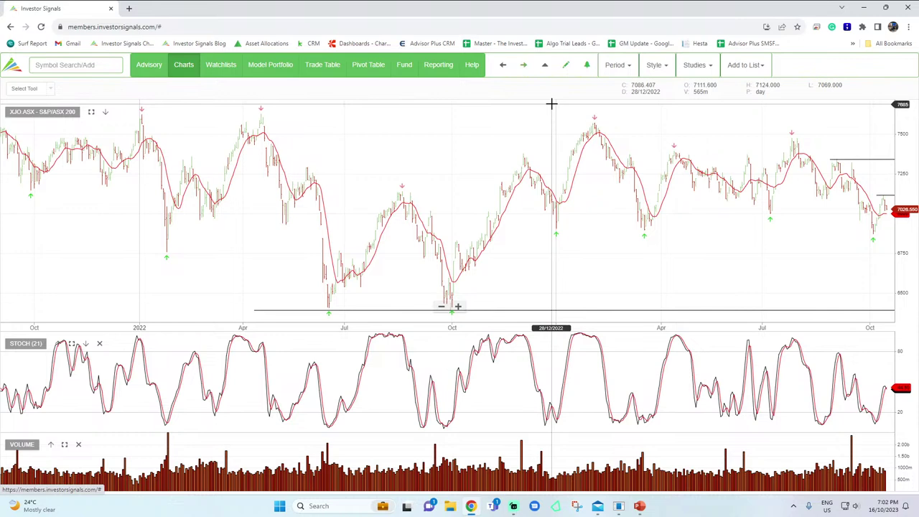
left_click_drag(745, 205, 704, 209)
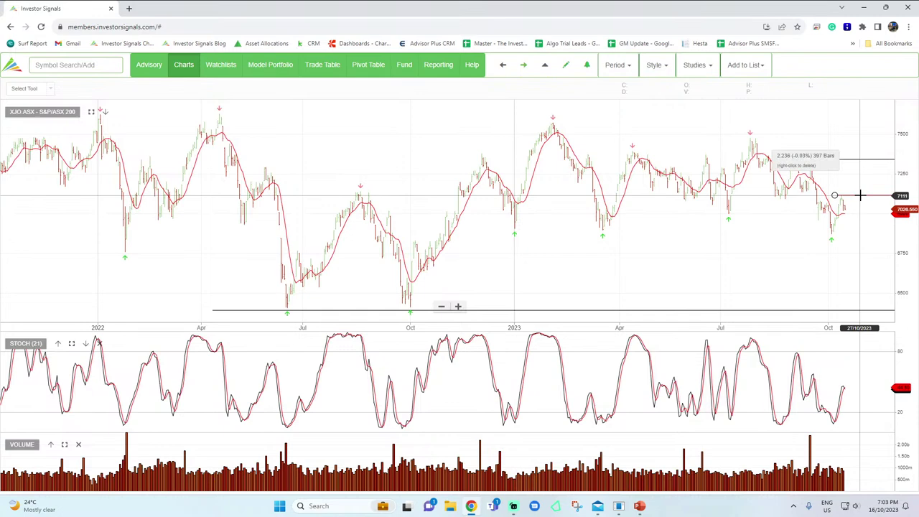
- Open the Advisory posts and read from Russell Top 200 Growth through XJO & Market Direction and Northern Star to Santos
left_click(154, 67)
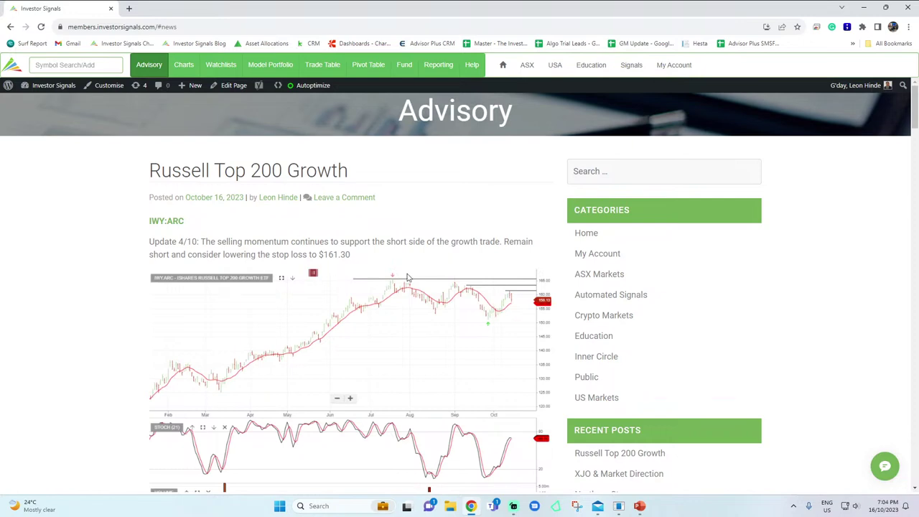
scroll(344, 291, "down", 1)
scroll(344, 291, "down", 6)
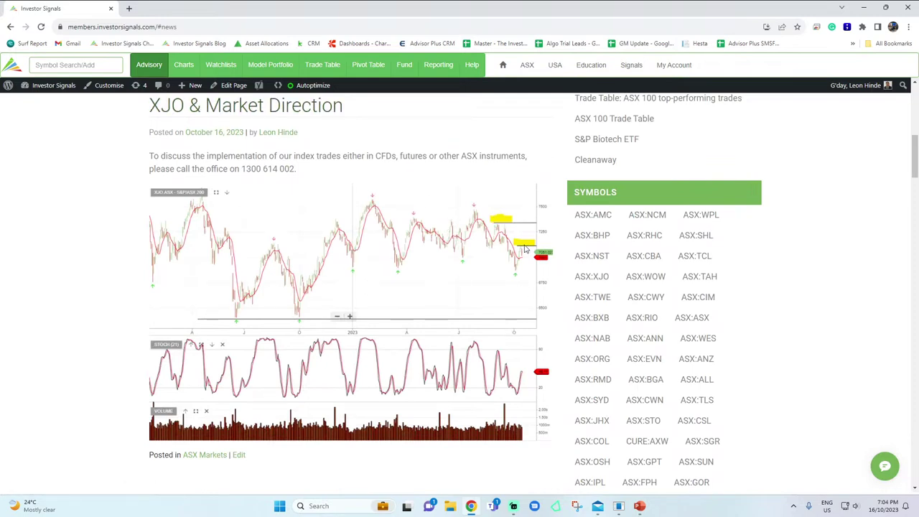
scroll(457, 333, "down", 5)
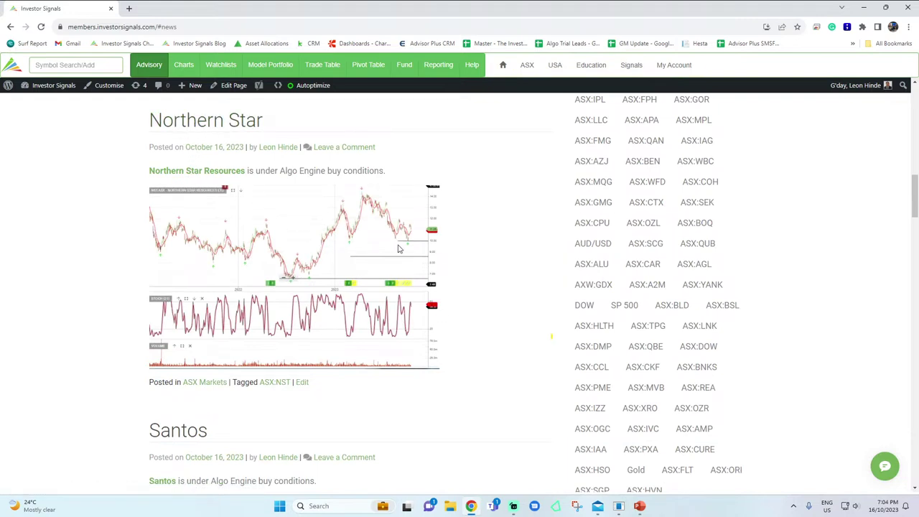
scroll(400, 248, "down", 3)
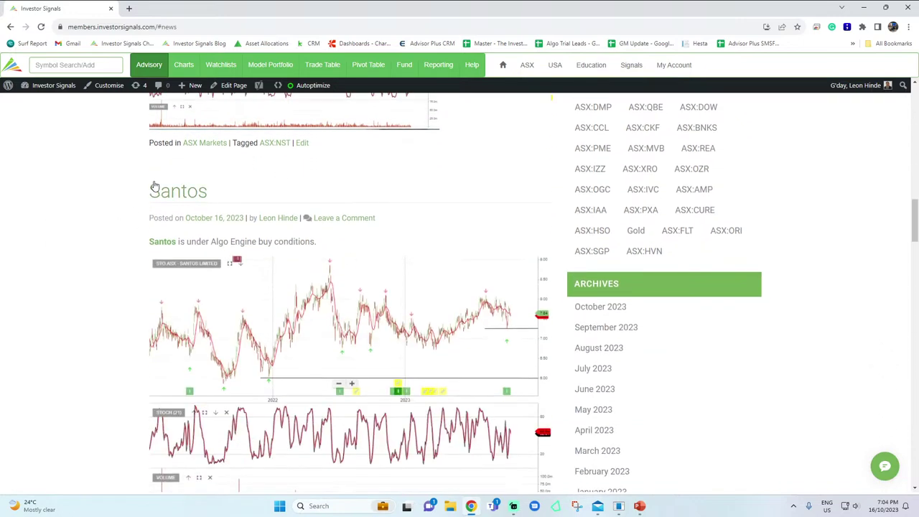
- Read the Oil and Gold posts and the two ASX 100 Trade Table posts on the Advisory page
scroll(239, 287, "down", 6)
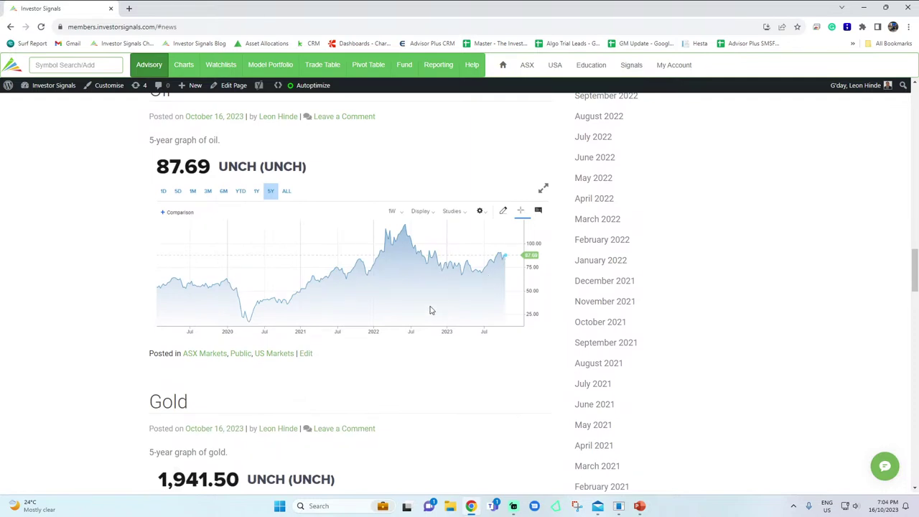
scroll(431, 309, "down", 4)
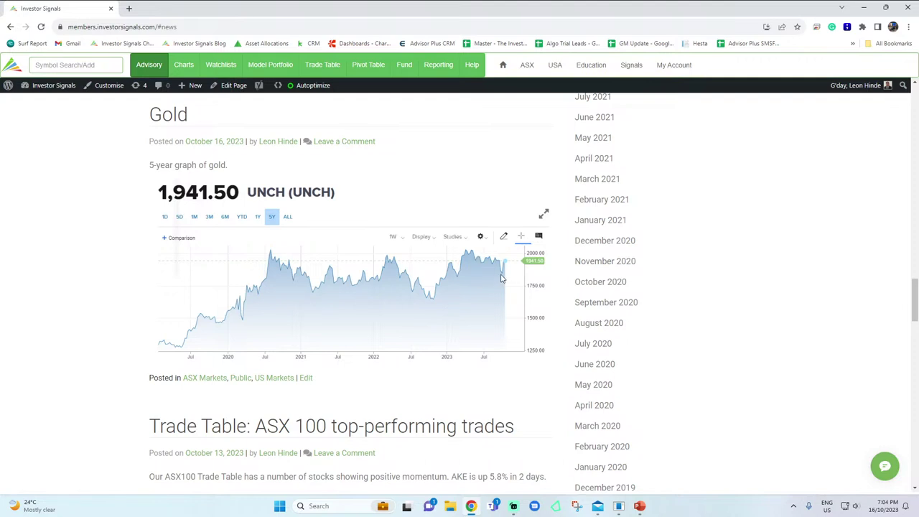
scroll(371, 320, "down", 4)
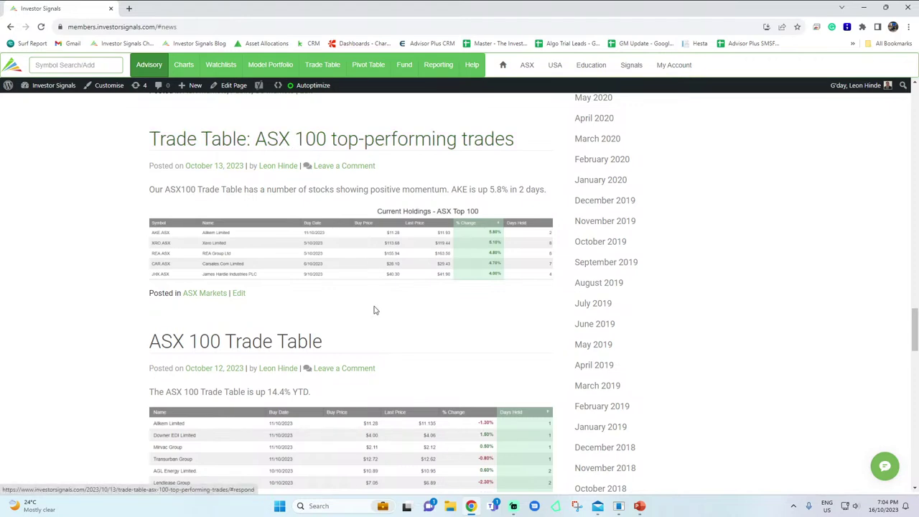
scroll(370, 314, "down", 2)
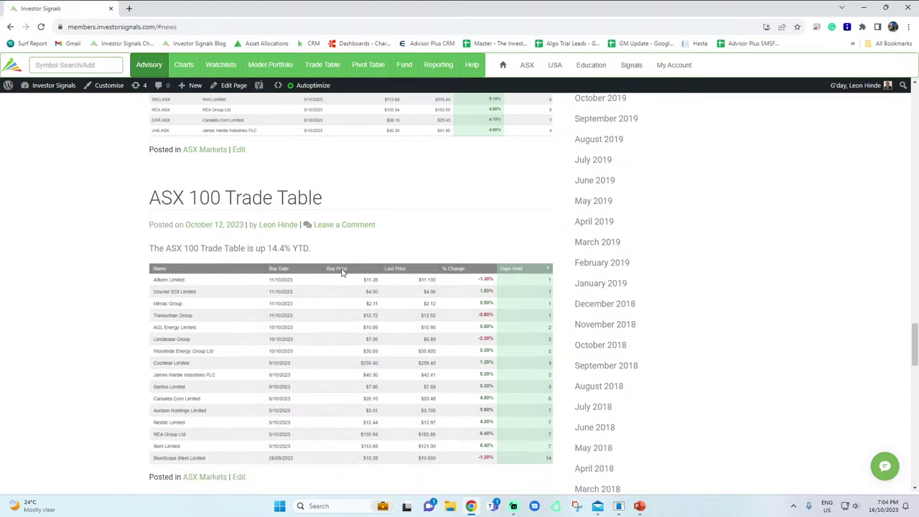
- Examine the S&P Biotech ETF and Cleanaway posts, continuing to the end of the Advisory page
scroll(349, 273, "down", 5)
scroll(346, 278, "down", 2)
scroll(206, 169, "up", 2)
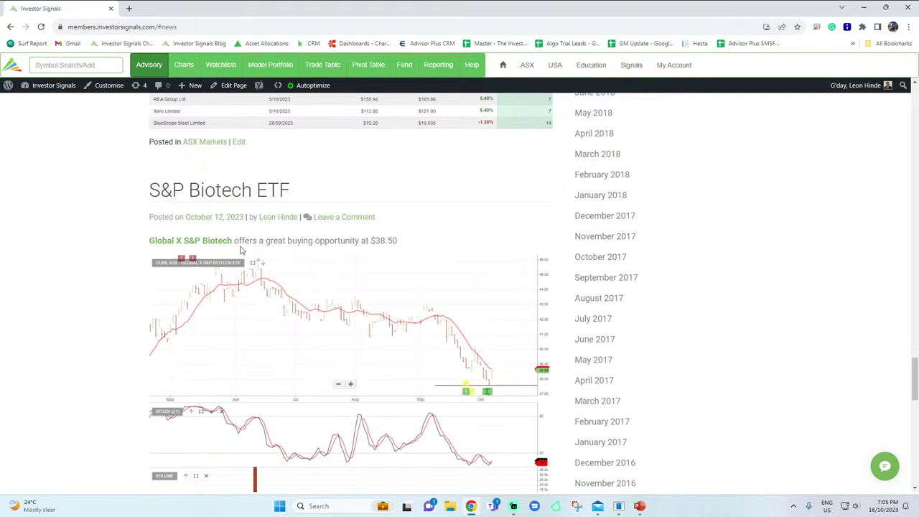
scroll(345, 353, "down", 5)
scroll(345, 355, "down", 1)
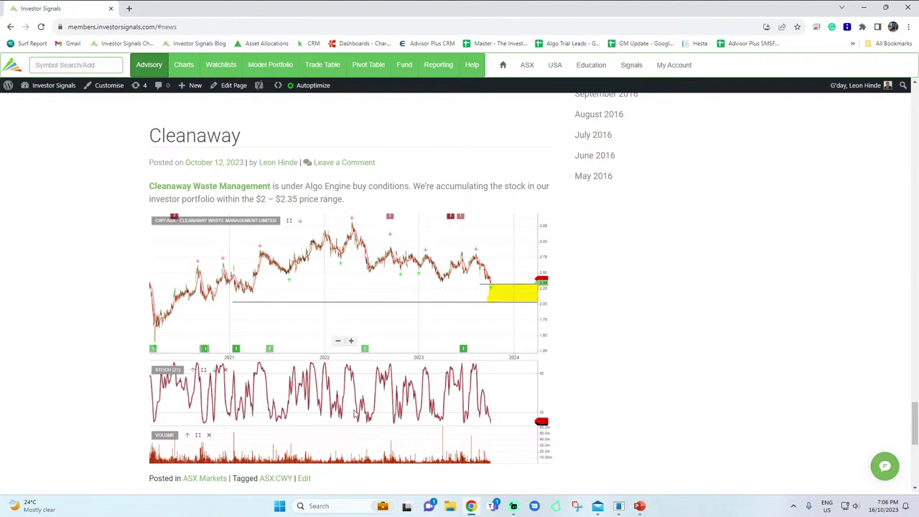
scroll(335, 323, "down", 3)
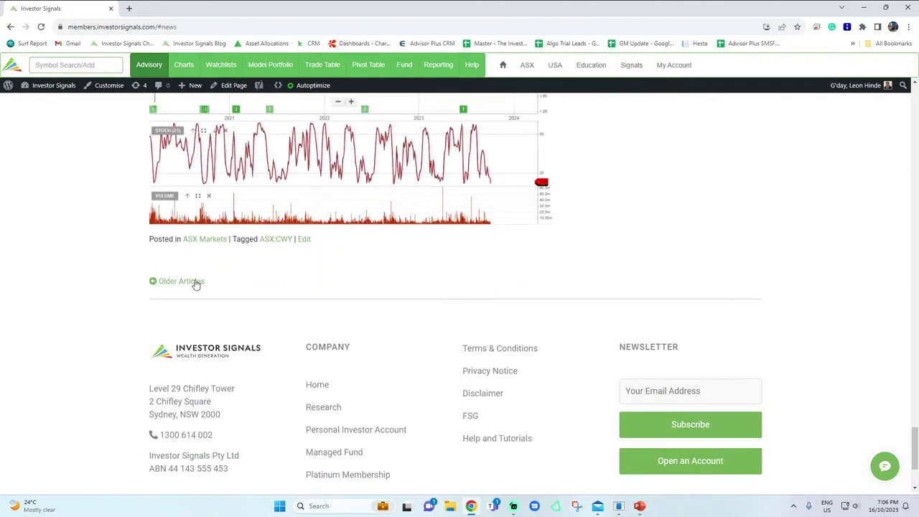
- Open the older Advisory articles and look through them from Aurizon Holdings to the Watch Last Night's Webinar post
left_click(195, 283)
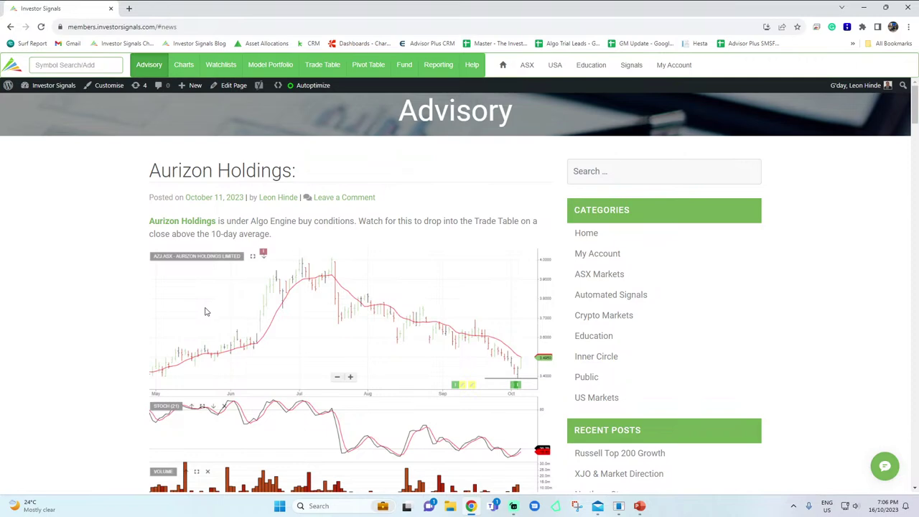
scroll(205, 312, "down", 4)
scroll(525, 290, "up", 3)
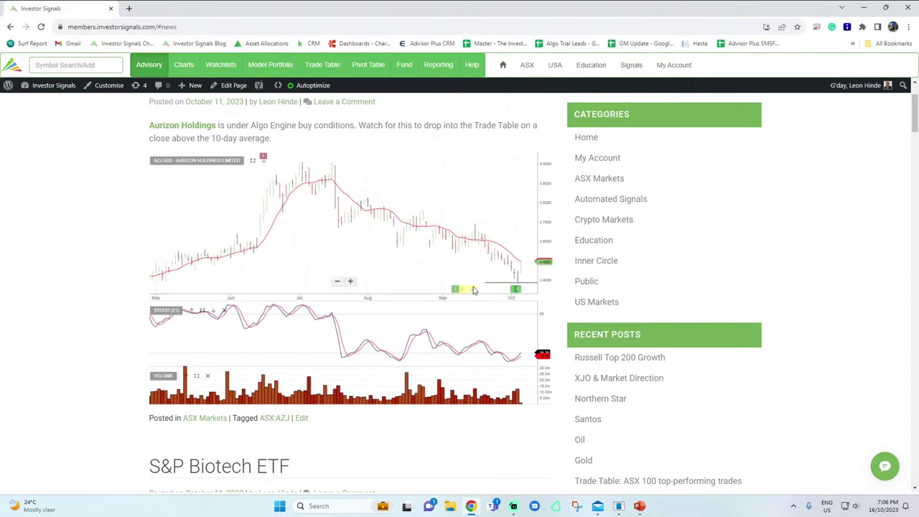
scroll(465, 292, "down", 2)
scroll(465, 291, "down", 3)
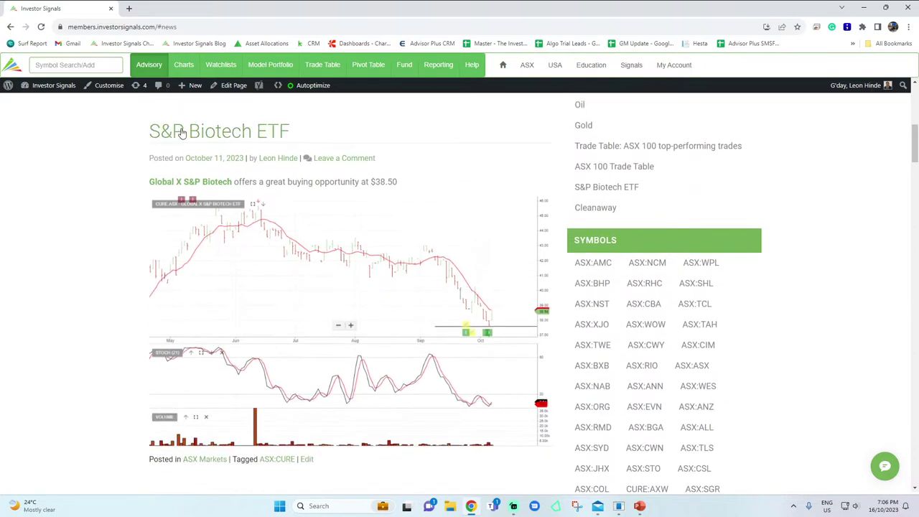
scroll(271, 346, "down", 3)
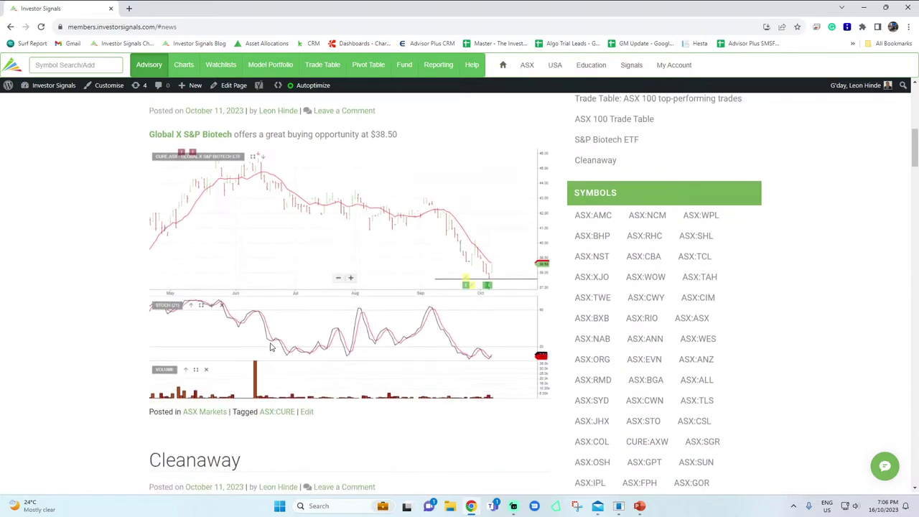
scroll(271, 346, "down", 9)
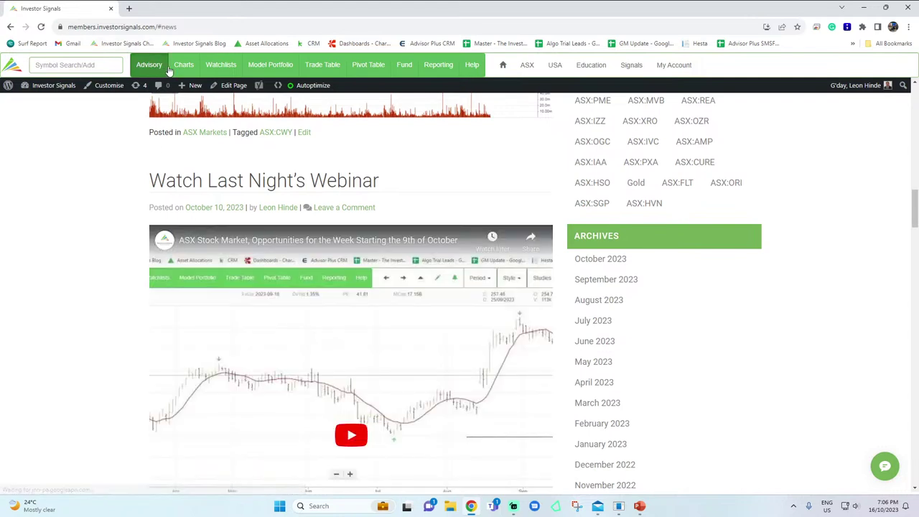
- Load the Recent Blog Posts - ASX watchlist and sort it by percentage change in descending order, followed by Signal
left_click(234, 65)
left_click(552, 65)
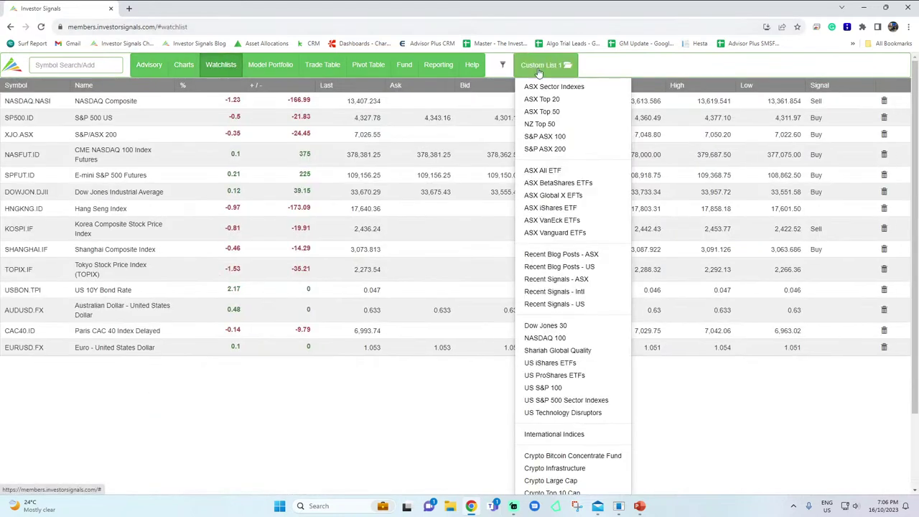
left_click(582, 255)
left_click(185, 87)
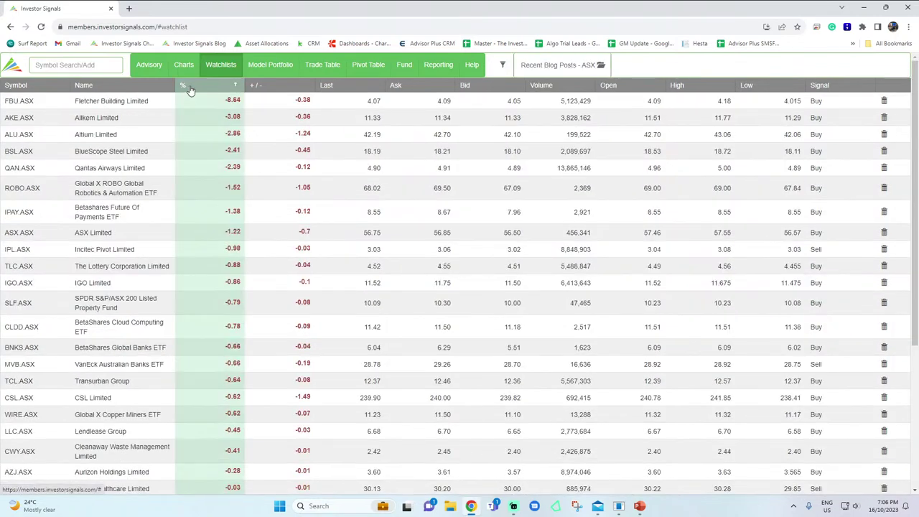
left_click(190, 88)
left_click(836, 86)
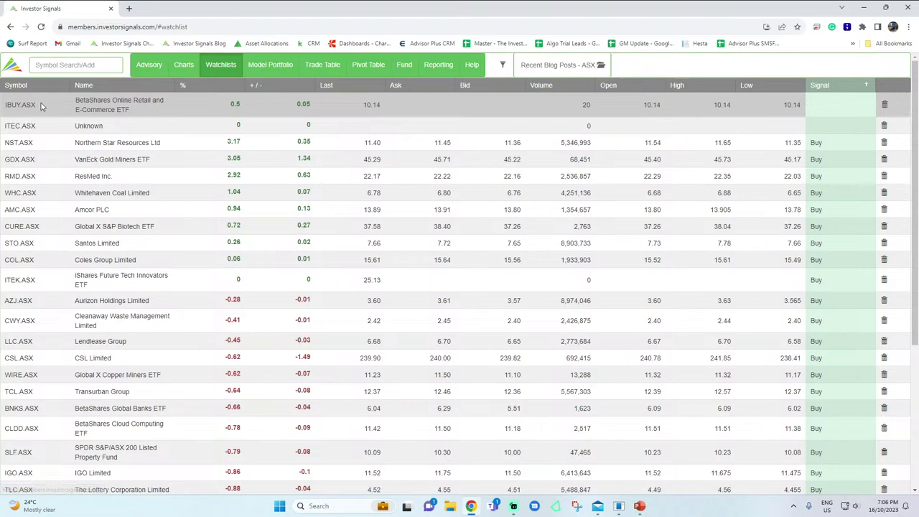
- Open the IBUY.ASX chart from the watchlist and go forward through Northern Star Resources to the VanEck Gold Miners ETF
left_click(19, 106)
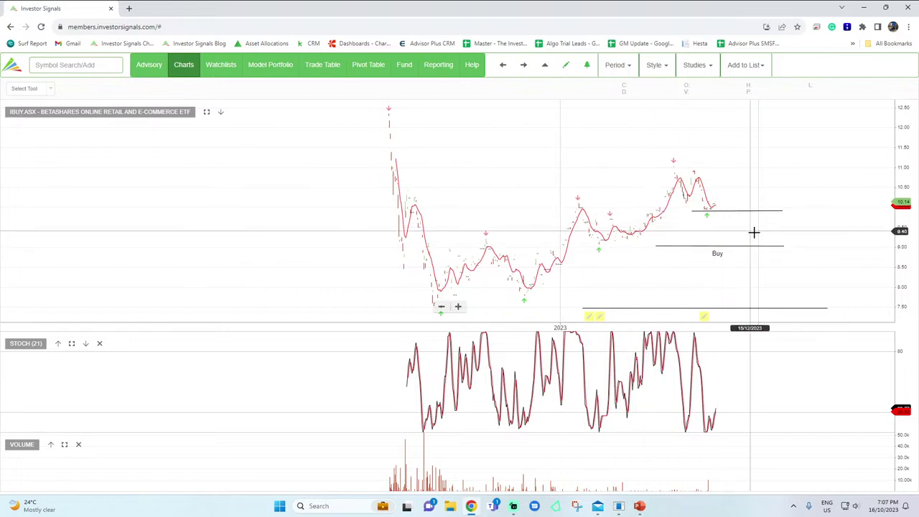
left_click(522, 66)
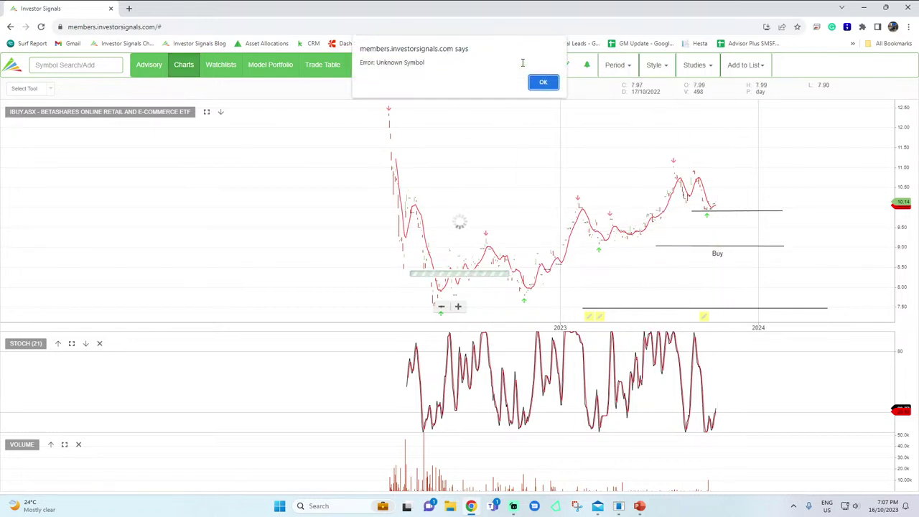
left_click(544, 83)
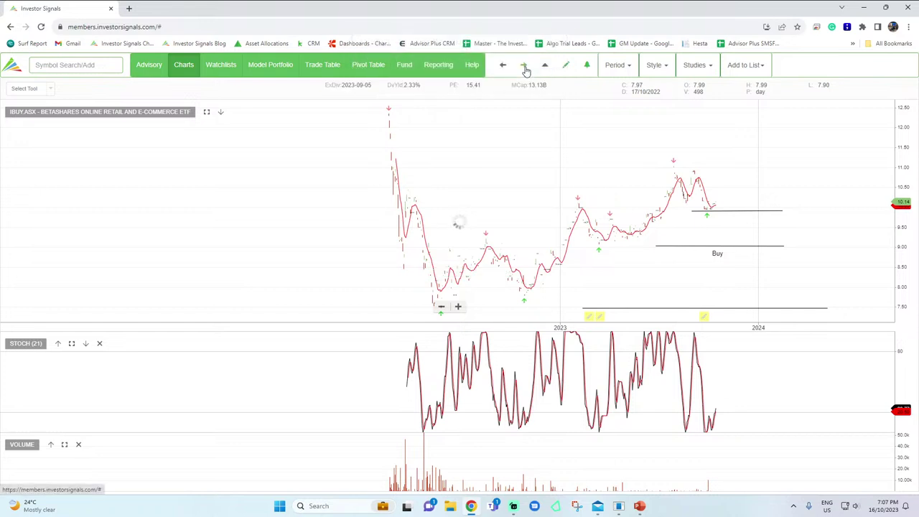
left_click(525, 67)
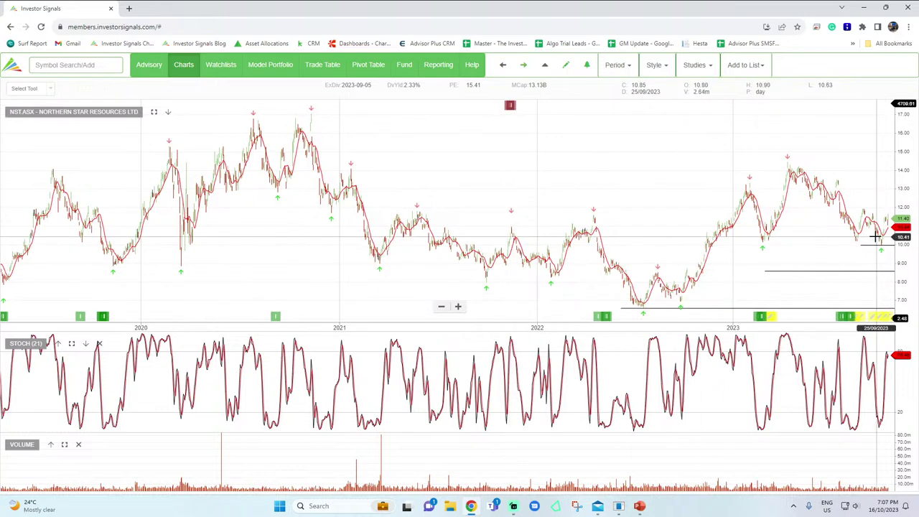
left_click(523, 66)
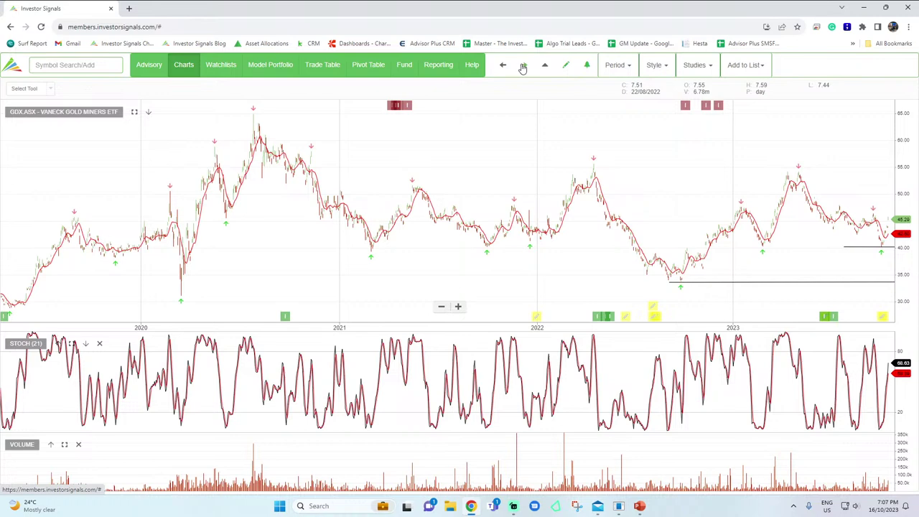
- Go forward through the watchlist charts from ResMed and Whitehaven Coal to Amcor
left_click(523, 67)
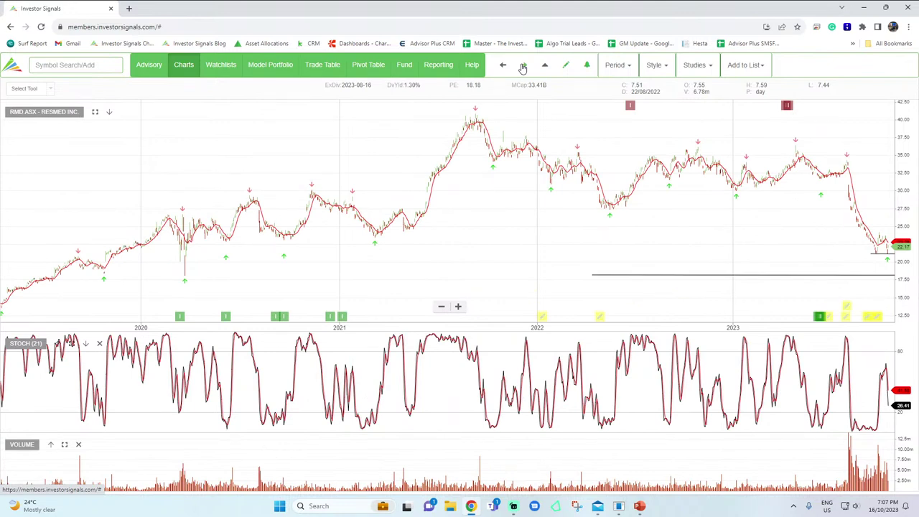
left_click(523, 67)
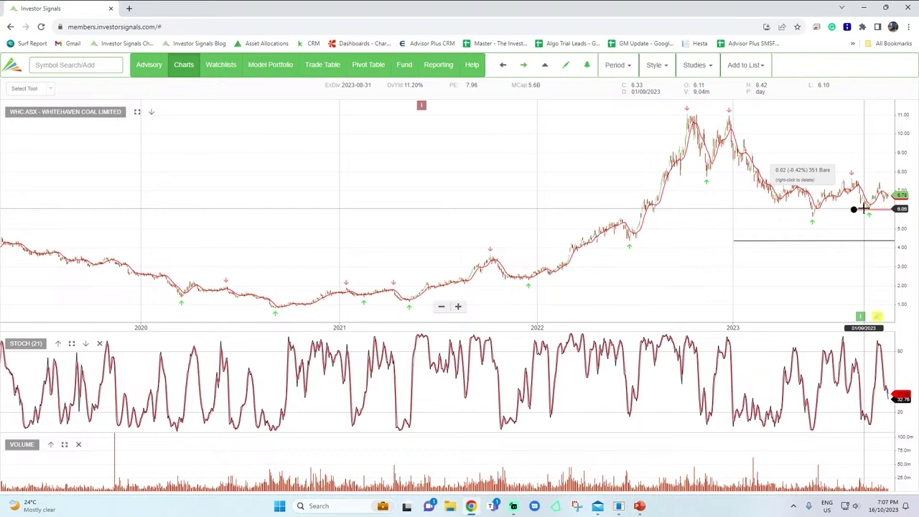
left_click(523, 65)
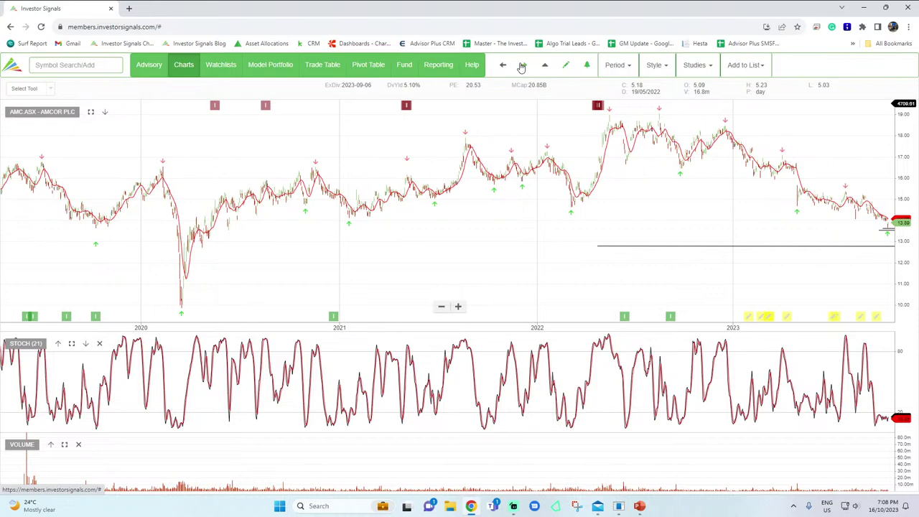
left_click(523, 65)
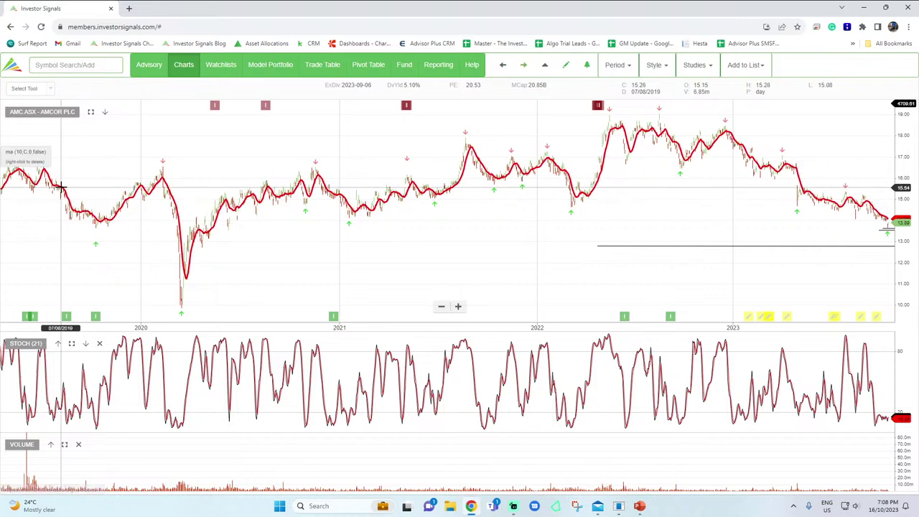
- Examine Amcor's price history back to before 2017, and return to the latest prices and support lines
left_click_drag(185, 180, 369, 172)
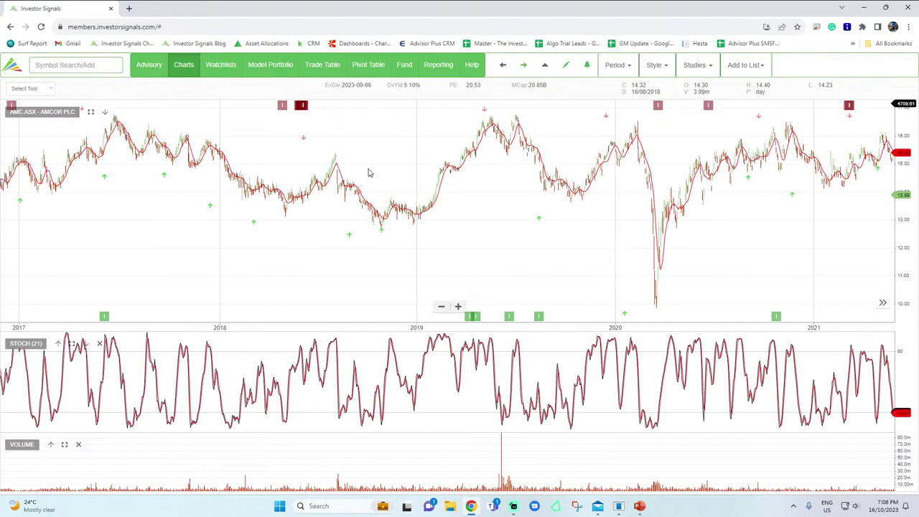
left_click_drag(164, 180, 263, 181)
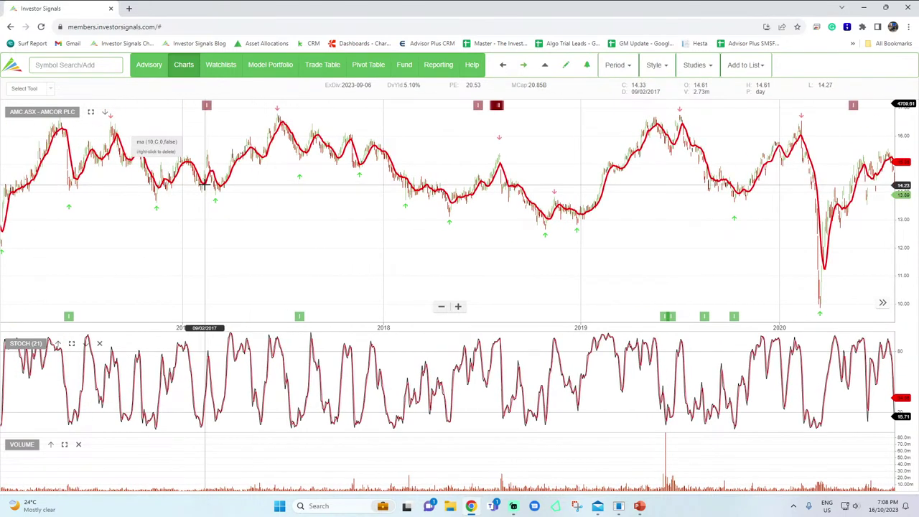
left_click_drag(367, 193, 57, 191)
left_click_drag(593, 185, 334, 180)
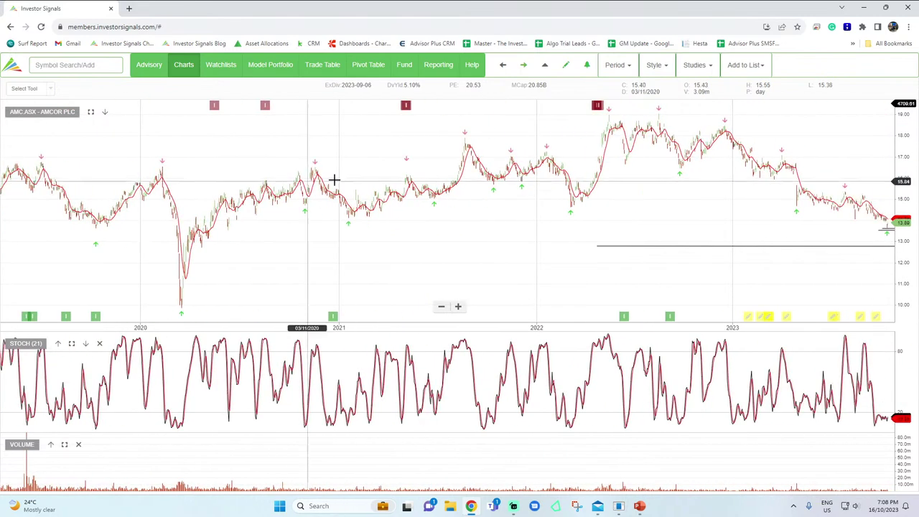
left_click_drag(656, 183, 489, 179)
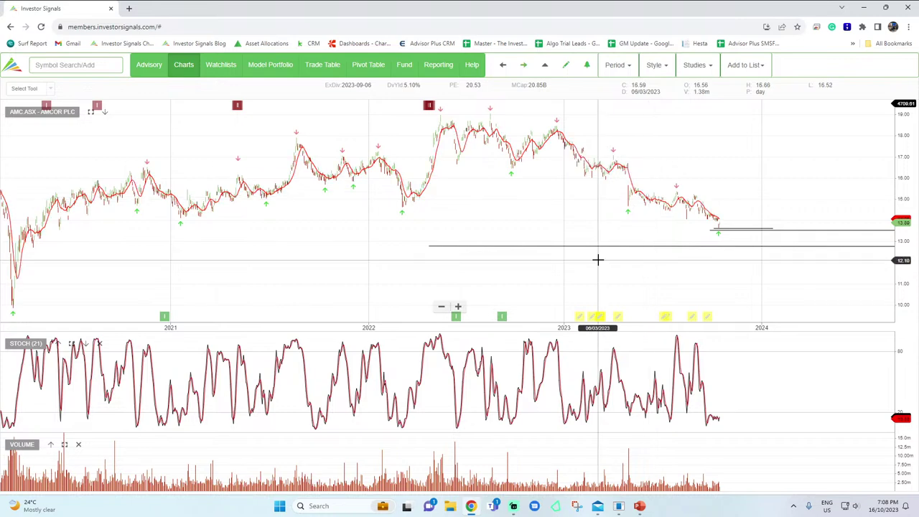
scroll(596, 259, "down", 3)
- Bring up the Global X S&P Biotech ETF chart and examine its recent prices with space ahead of the latest bar
left_click(524, 66)
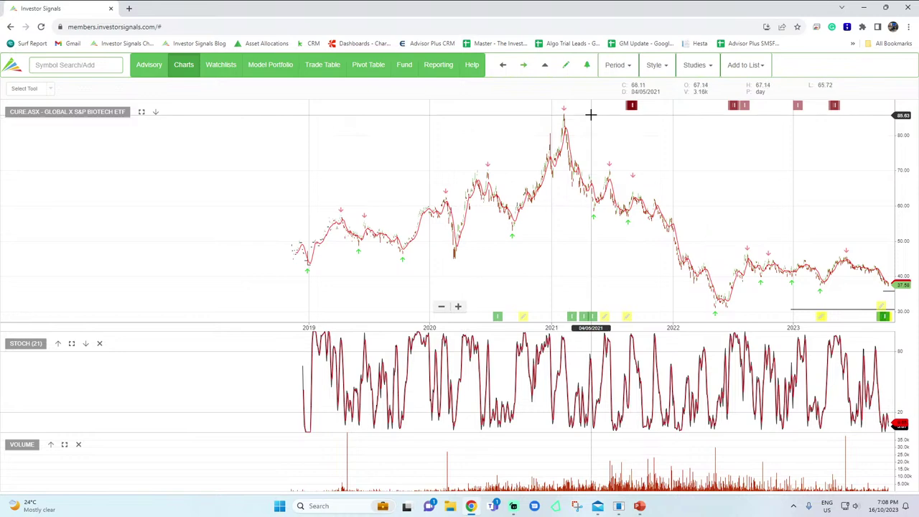
left_click_drag(736, 246, 730, 246)
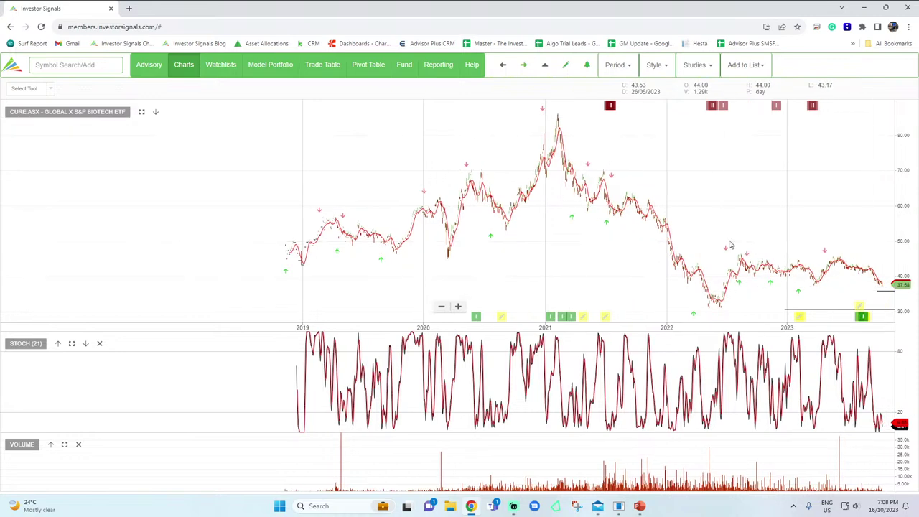
left_click(790, 290)
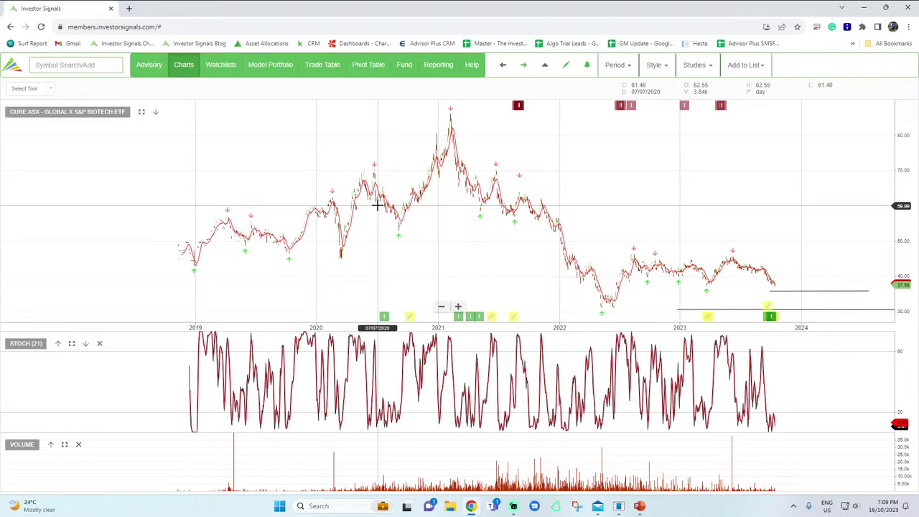
- Bring up the Santos chart and examine its recent price action up close, followed by the longer history since 2019
left_click(525, 66)
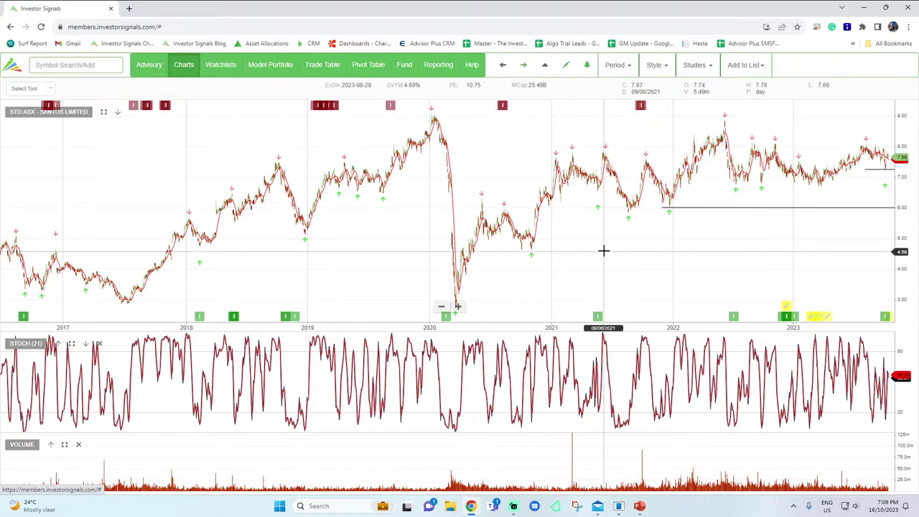
scroll(606, 251, "up", 6)
mouse_move(730, 222)
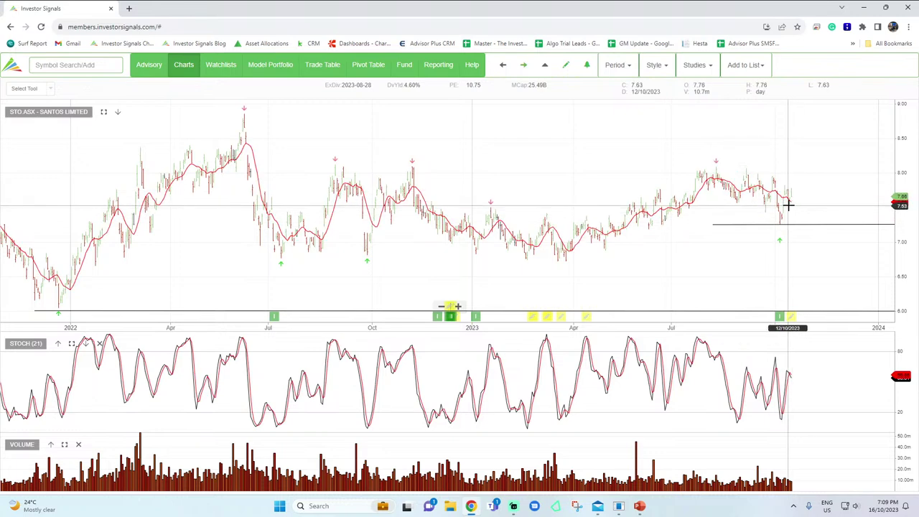
scroll(783, 206, "down", 5)
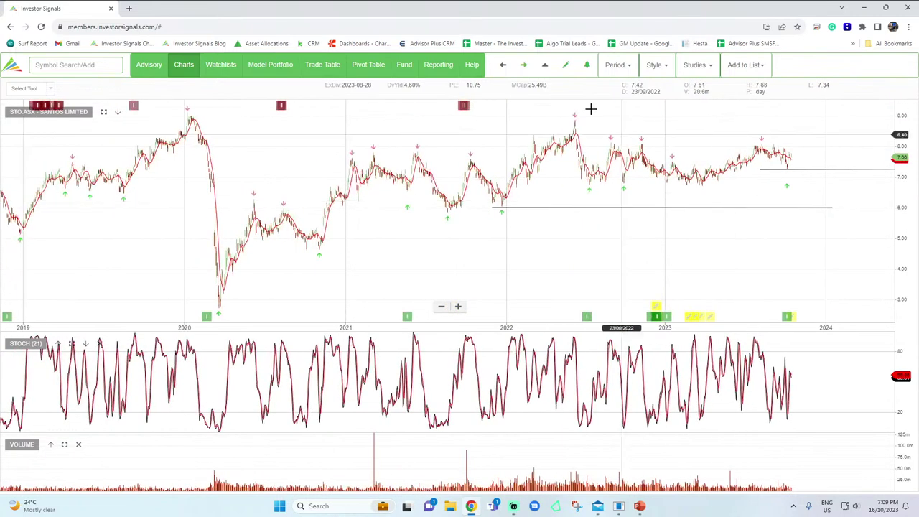
- Bring up the Coles Group chart and examine the support line beneath the latest prices
left_click(524, 66)
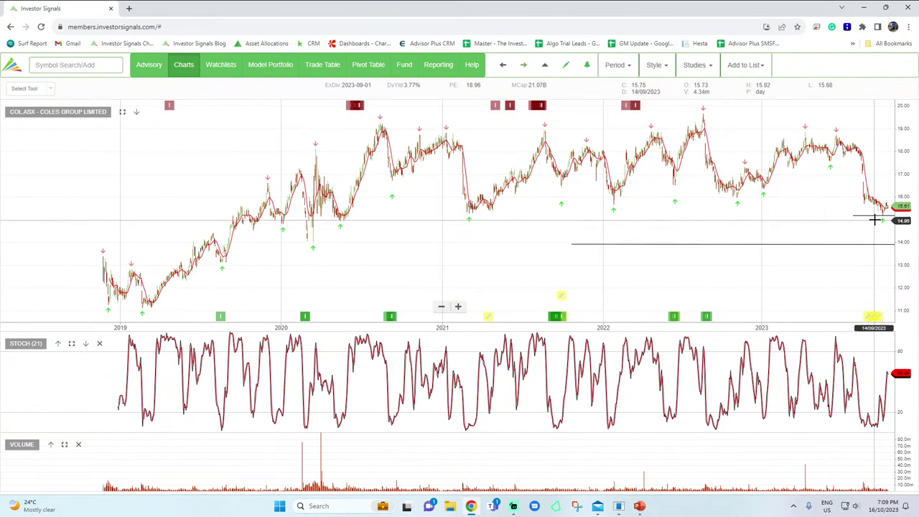
left_click_drag(853, 215, 882, 217)
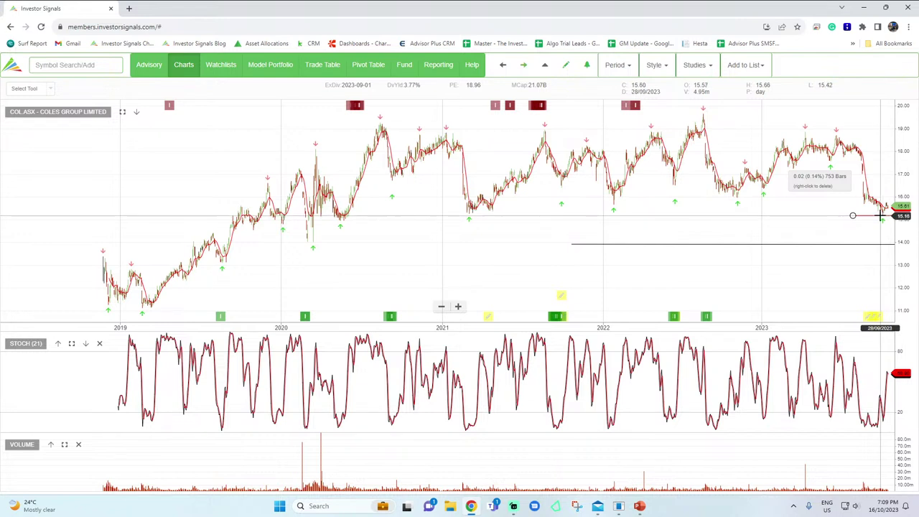
left_click(881, 216)
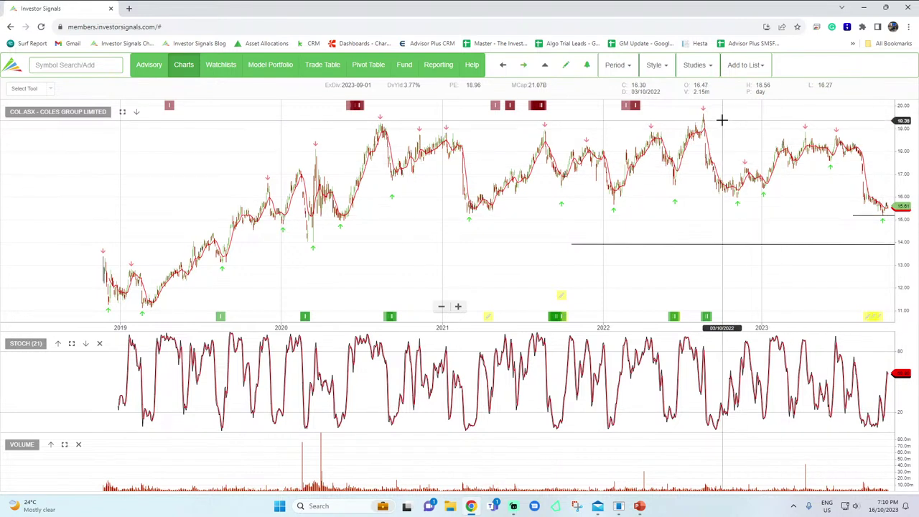
left_click_drag(766, 206, 655, 224)
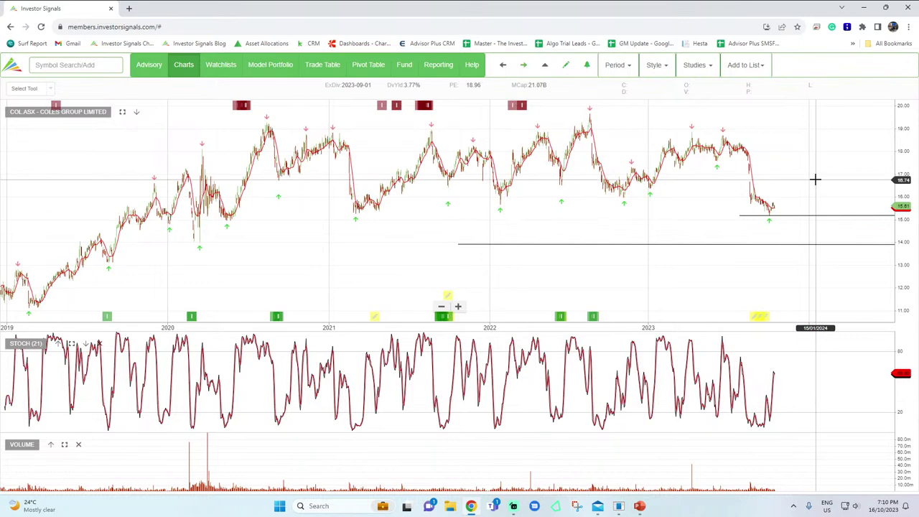
- Bring up the iShares Future Tech Innovators ETF chart and examine its full price history
left_click(524, 64)
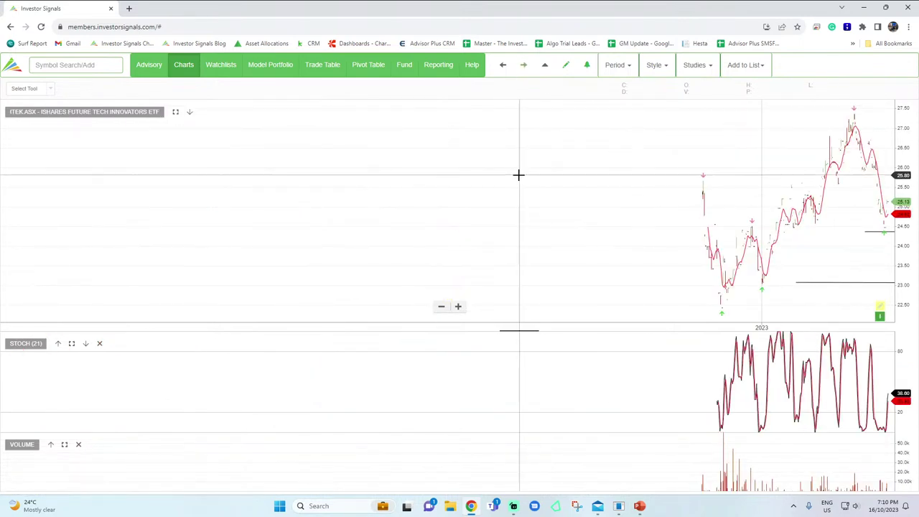
left_click_drag(520, 174, 432, 173)
scroll(432, 173, "up", 4)
scroll(431, 173, "down", 4)
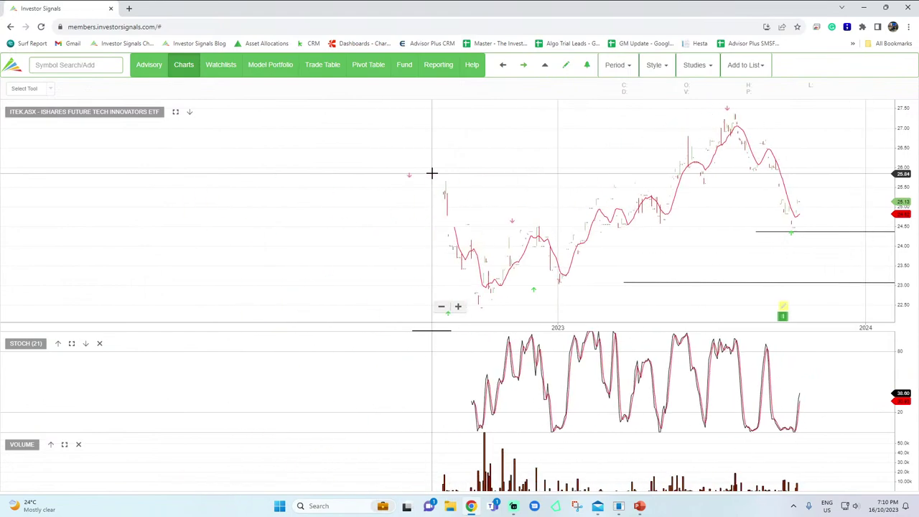
scroll(472, 172, "up", 3)
left_click_drag(486, 148, 534, 143)
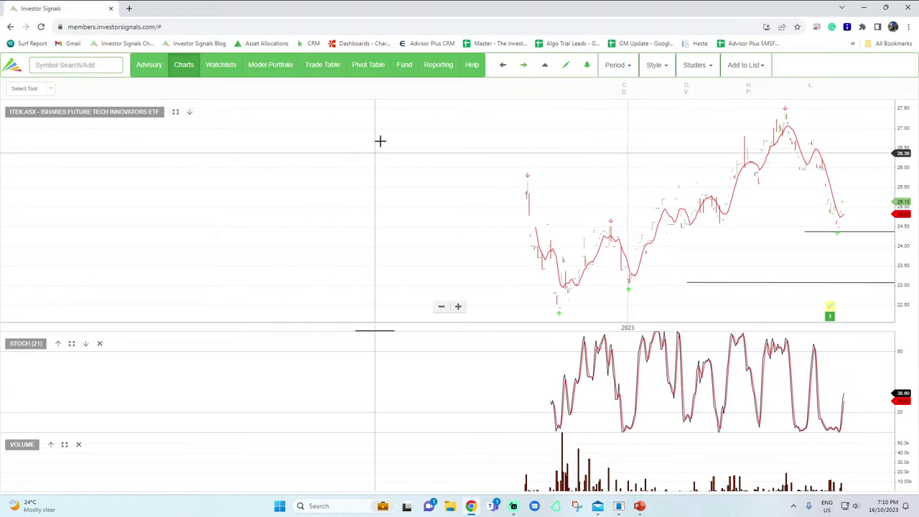
- Review the Aurizon Holdings chart, and examine Cleanaway Waste Management over a longer period back to 2019
left_click(524, 66)
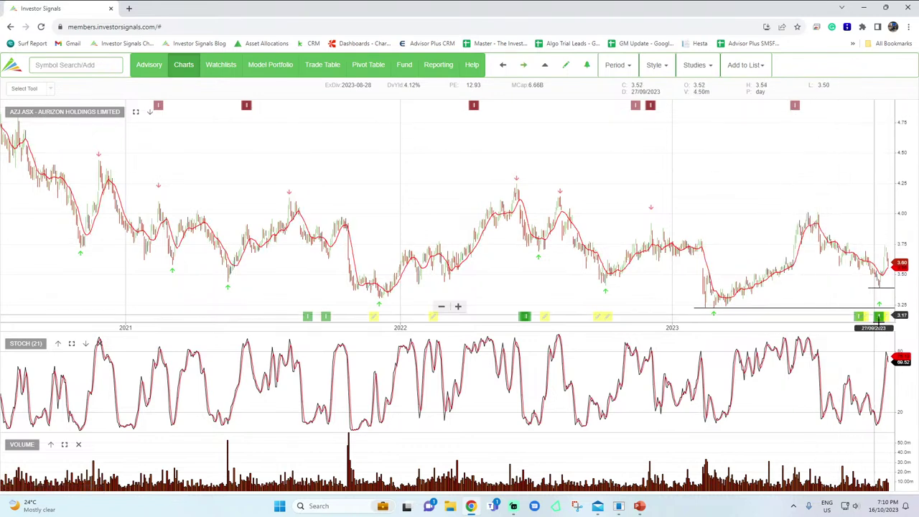
left_click(525, 68)
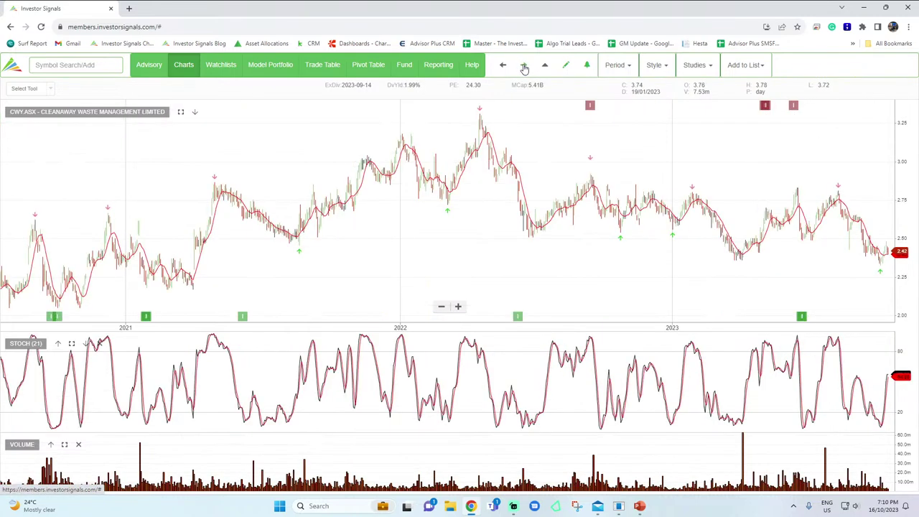
scroll(719, 230, "down", 3)
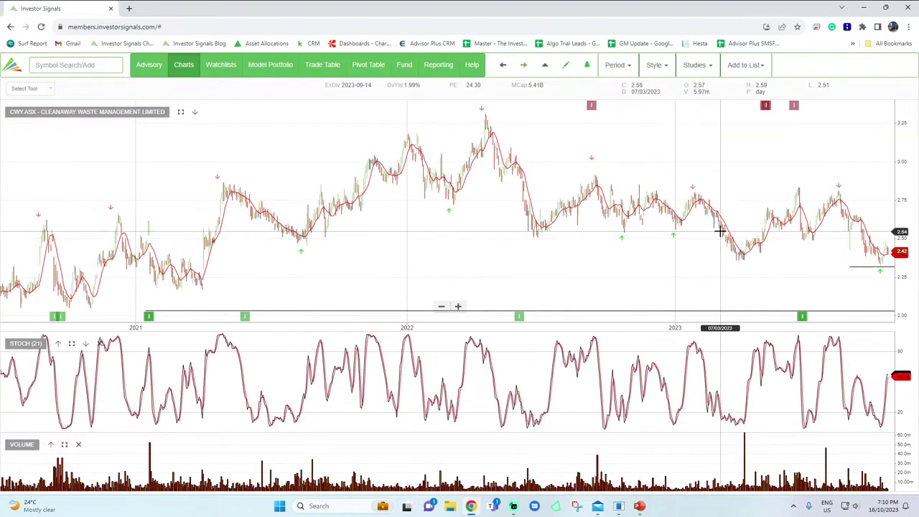
left_click_drag(841, 178, 719, 179)
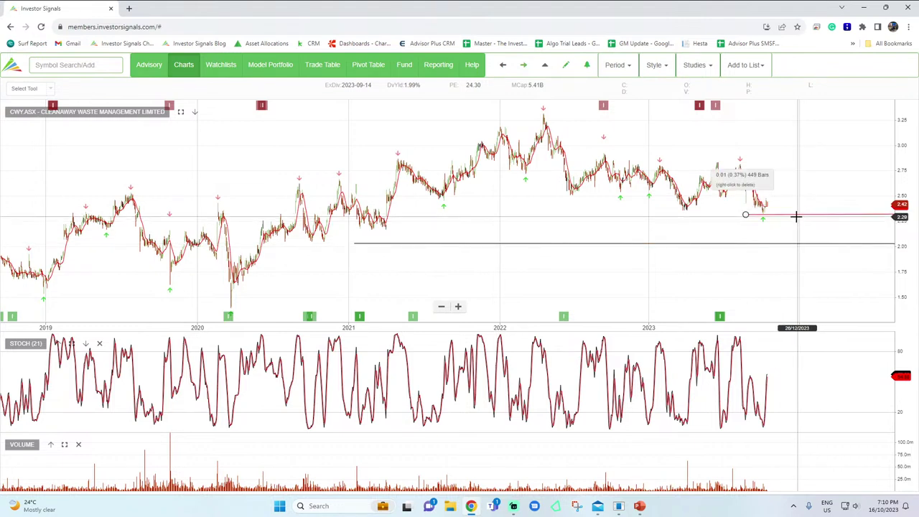
- Review the Lendlease Group chart, and examine CSL Limited's longer history and support lines
left_click(525, 66)
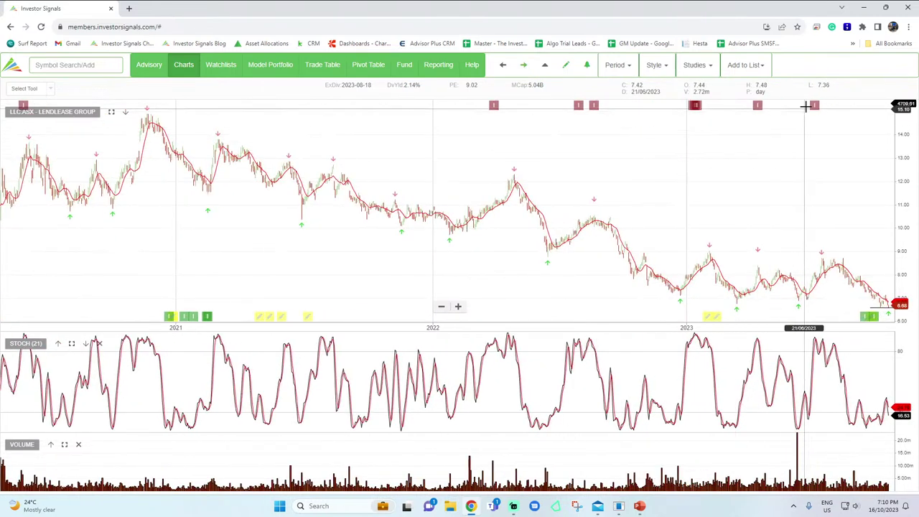
scroll(797, 204, "right", 2)
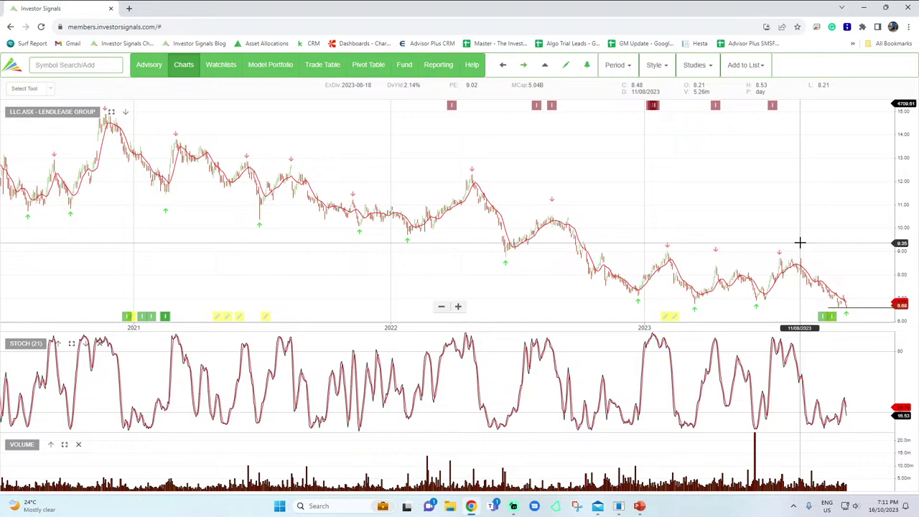
left_click(526, 69)
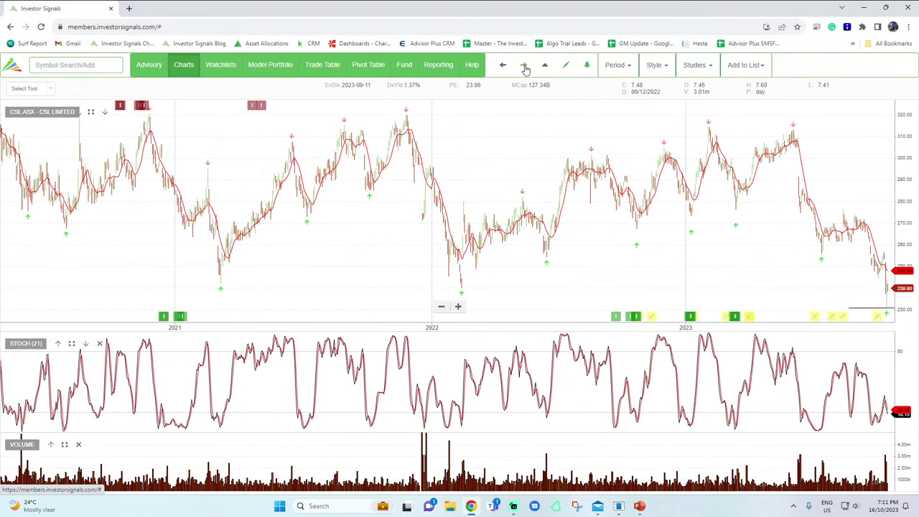
scroll(467, 160, "down", 5)
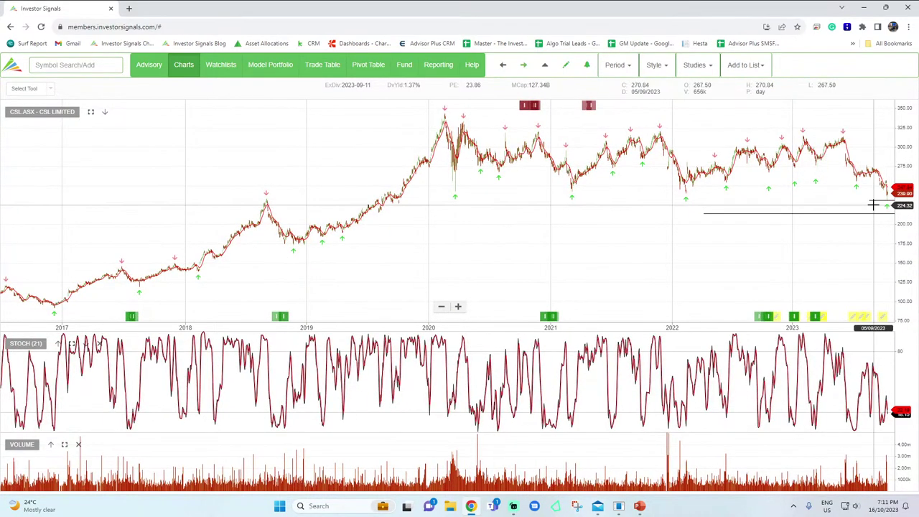
left_click_drag(874, 205, 749, 184)
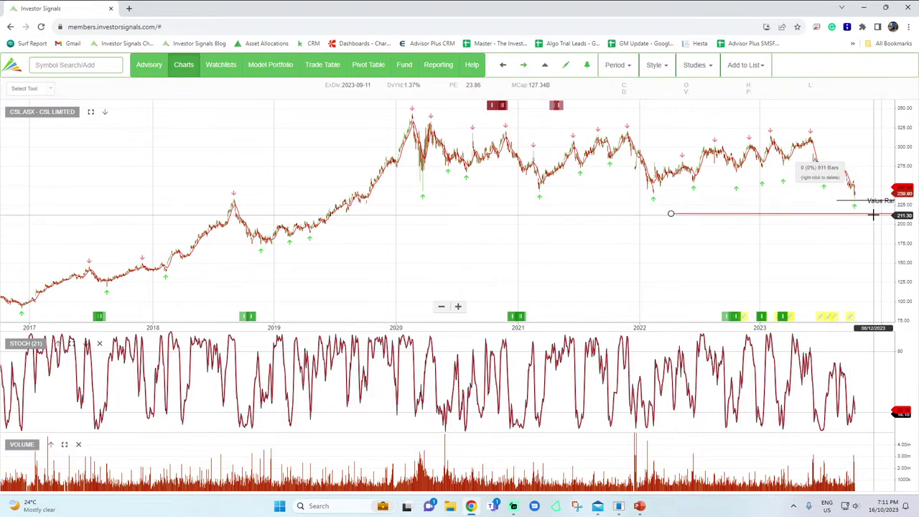
- Examine the Global X Copper Miners ETF up close, and continue through Transurban Group to the BetaShares Global Banks ETF
left_click(525, 66)
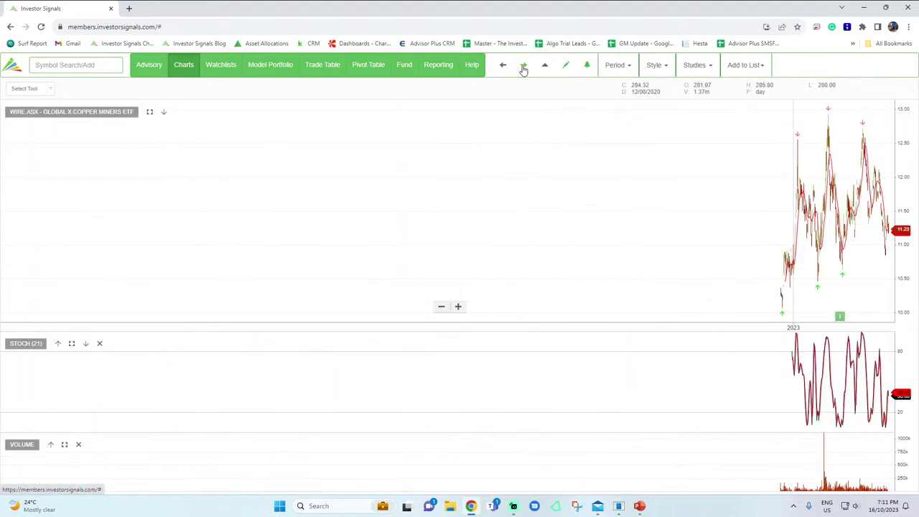
scroll(460, 196, "up", 3)
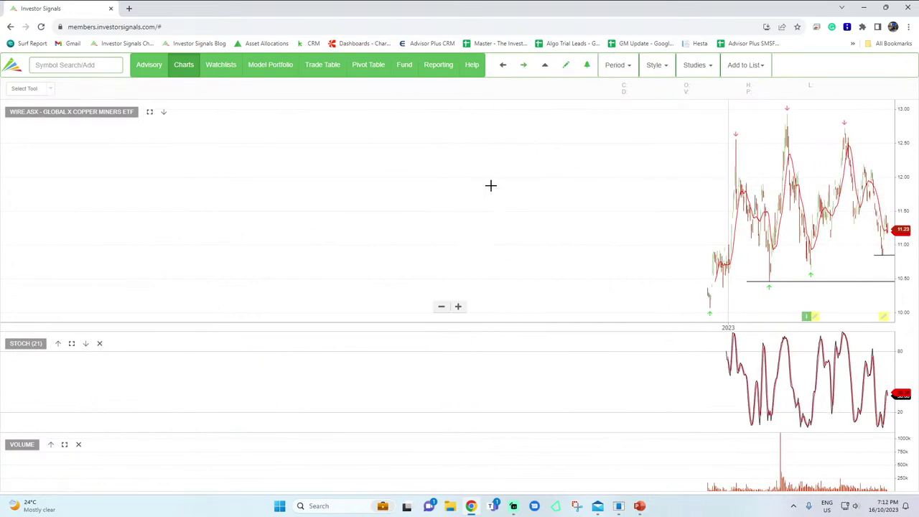
scroll(491, 185, "up", 3)
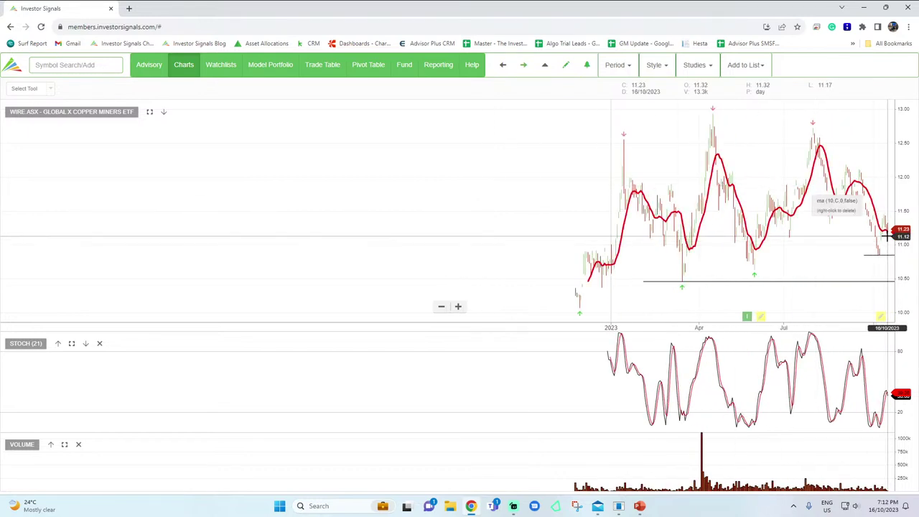
left_click(524, 67)
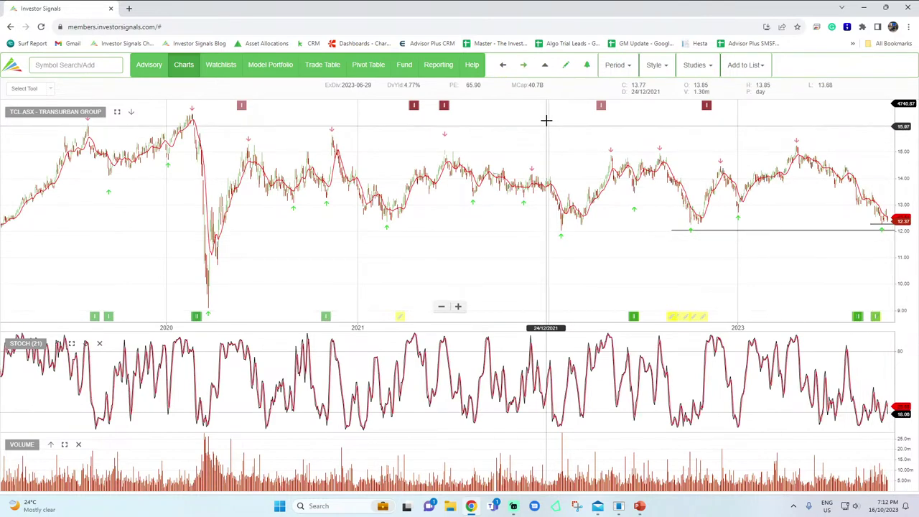
left_click(525, 66)
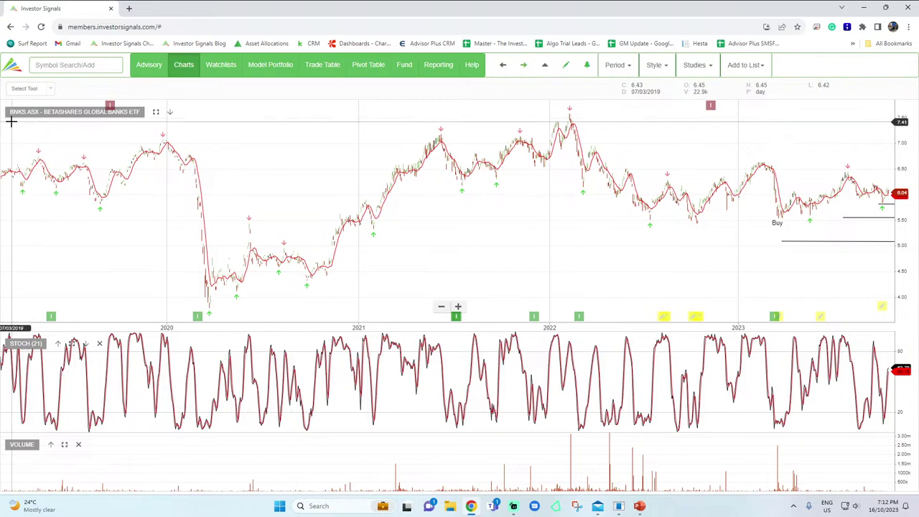
- Bring up the BetaShares Cloud Computing ETF chart, and examine the SPDR S&P/ASX 200 Listed Property Fund's longer history and support lines
left_click(525, 66)
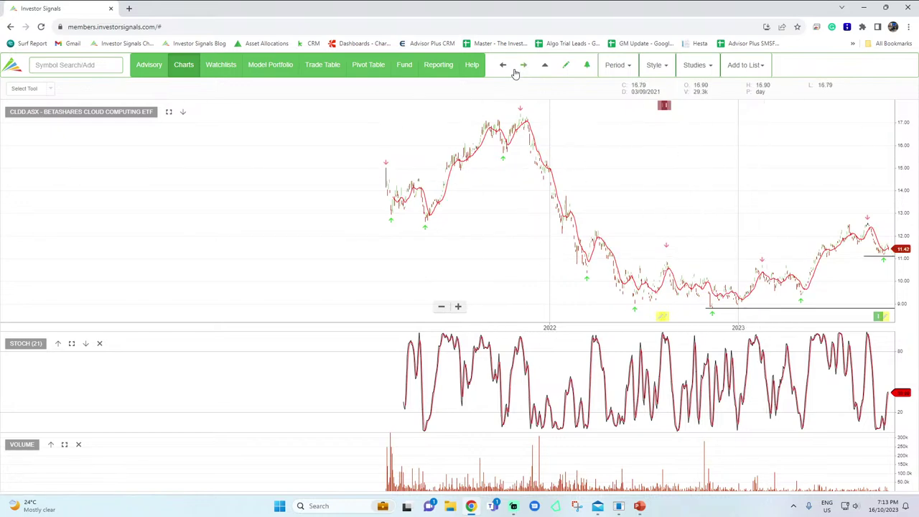
left_click(523, 67)
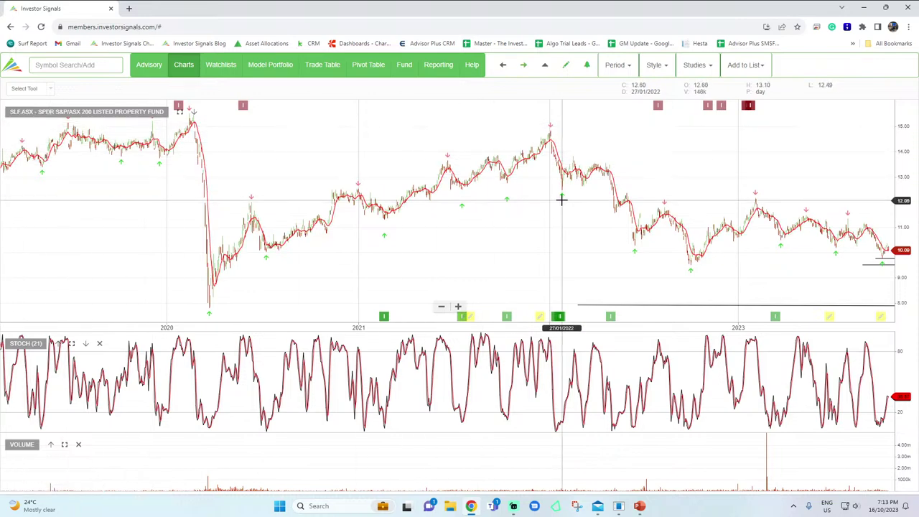
scroll(561, 197, "down", 3)
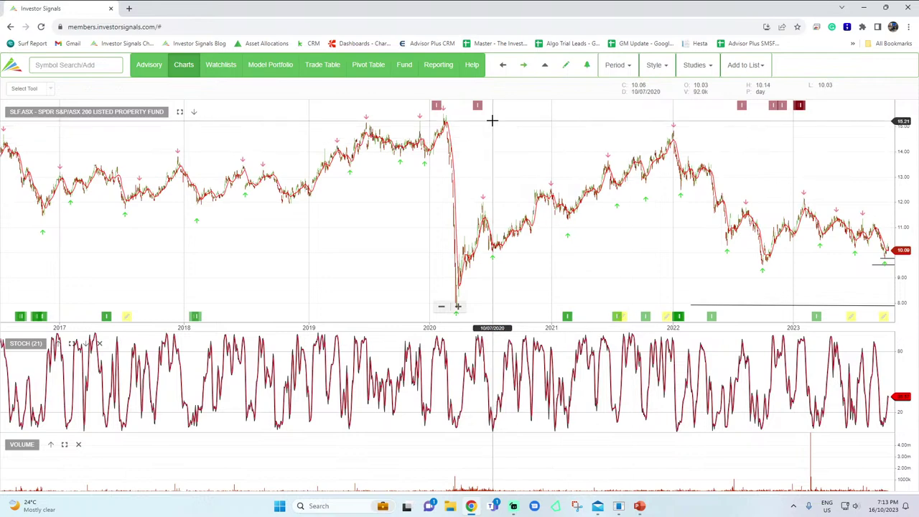
left_click_drag(872, 265, 882, 260)
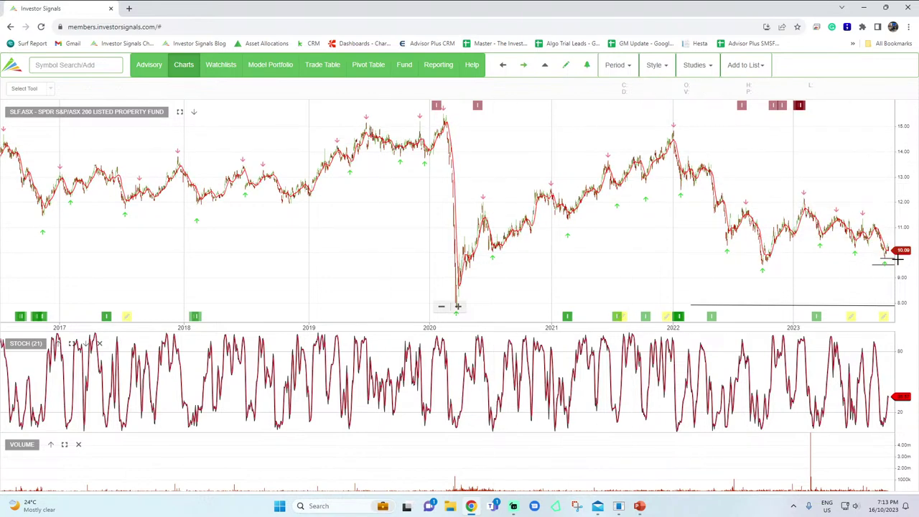
left_click_drag(837, 273, 745, 280)
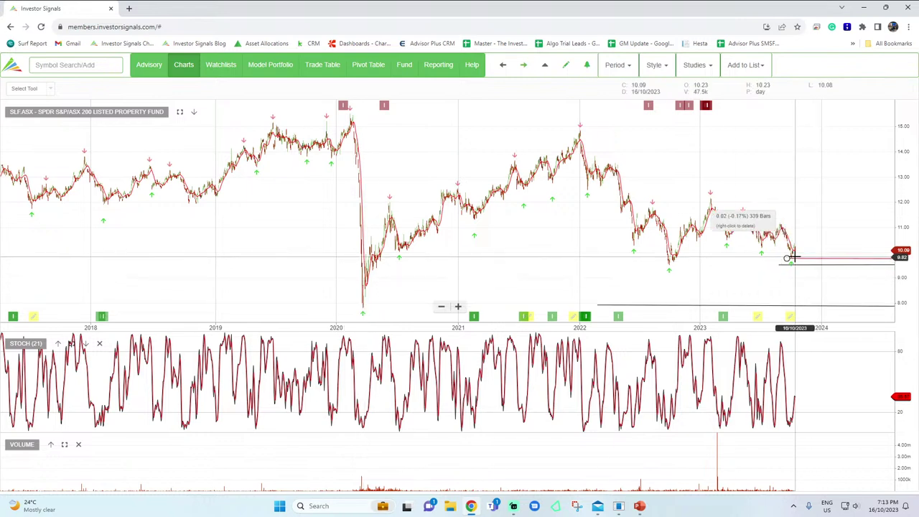
left_click_drag(790, 255, 810, 267)
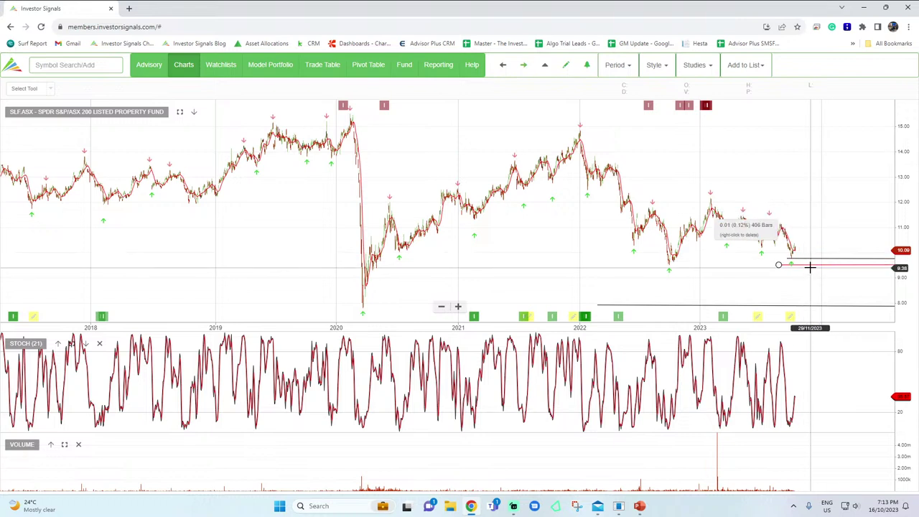
left_click(809, 268)
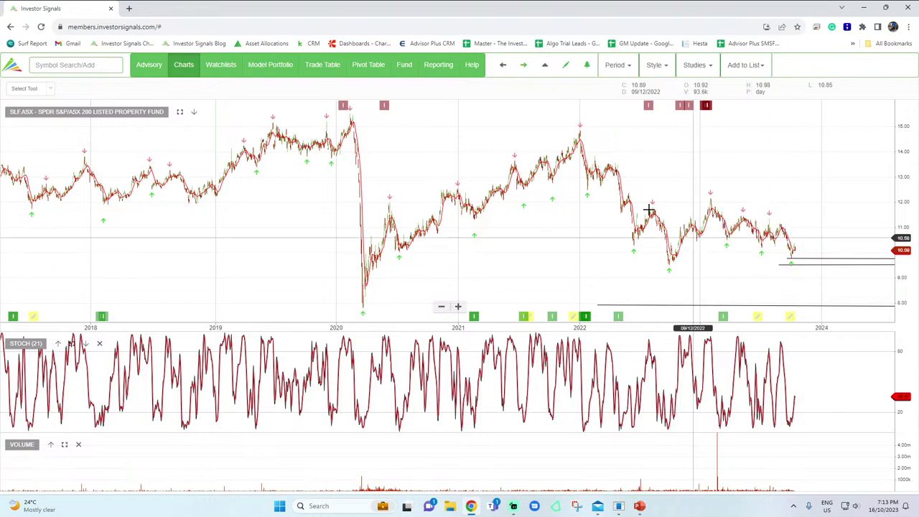
- Continue through IGO Limited and The Lottery Corporation to ASX Limited, and examine its price history back to 2013
left_click(522, 66)
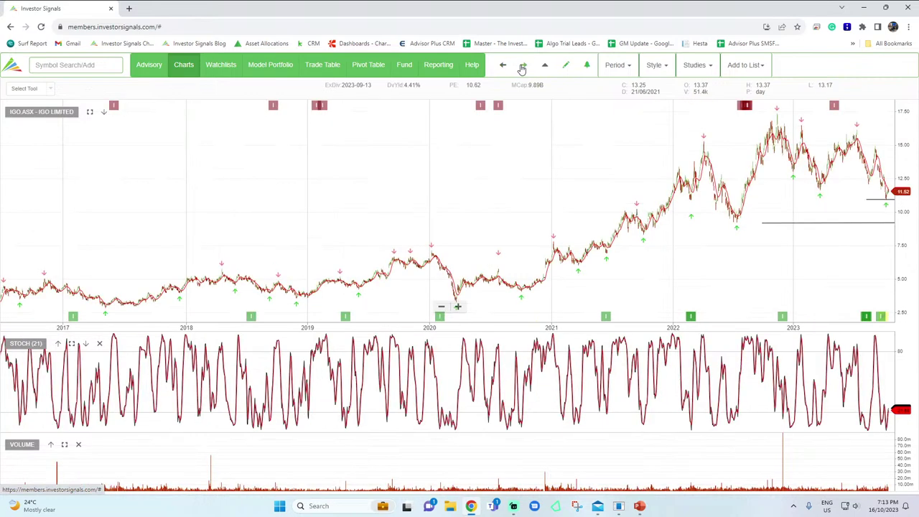
left_click(523, 66)
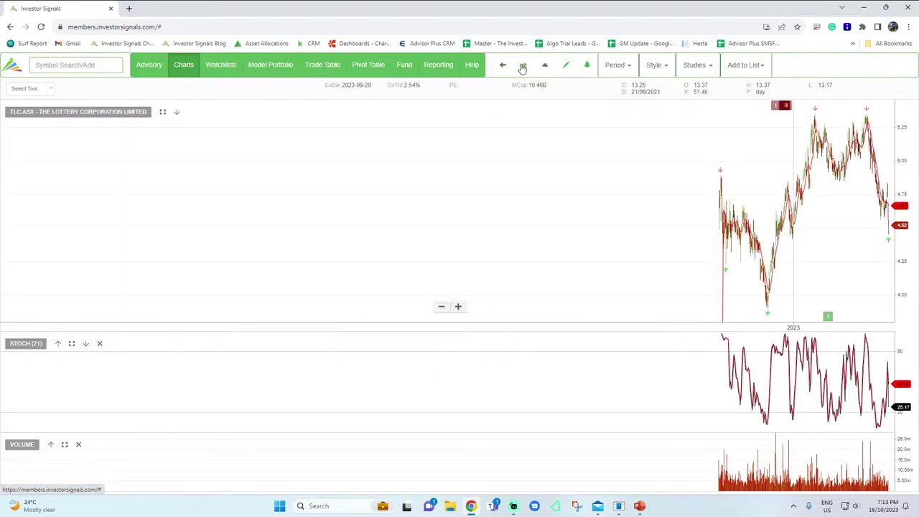
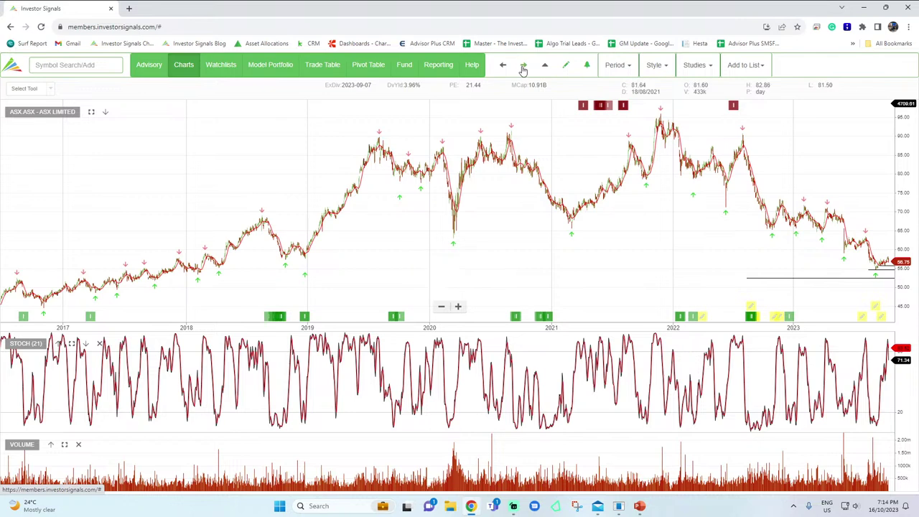
left_click_drag(266, 184, 610, 178)
left_click_drag(339, 191, 467, 191)
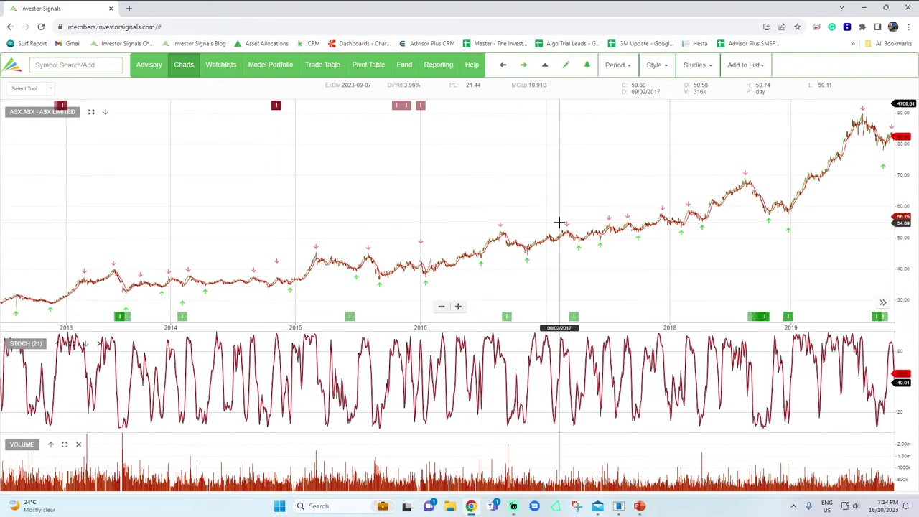
left_click_drag(644, 189, 232, 195)
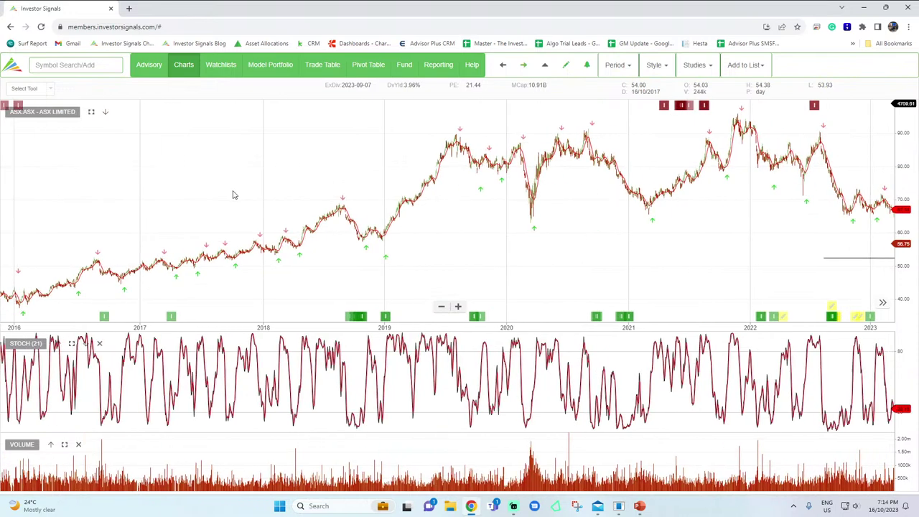
left_click_drag(656, 228, 536, 231)
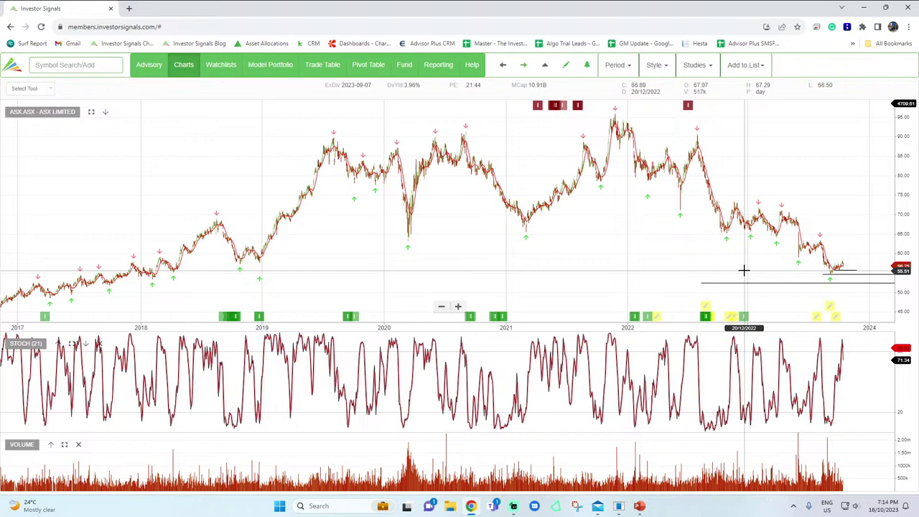
- Review the BetaShares Future of Payments, Global X ROBO and Qantas Airways charts, with ROBO up close and Qantas back to 2021
left_click(525, 66)
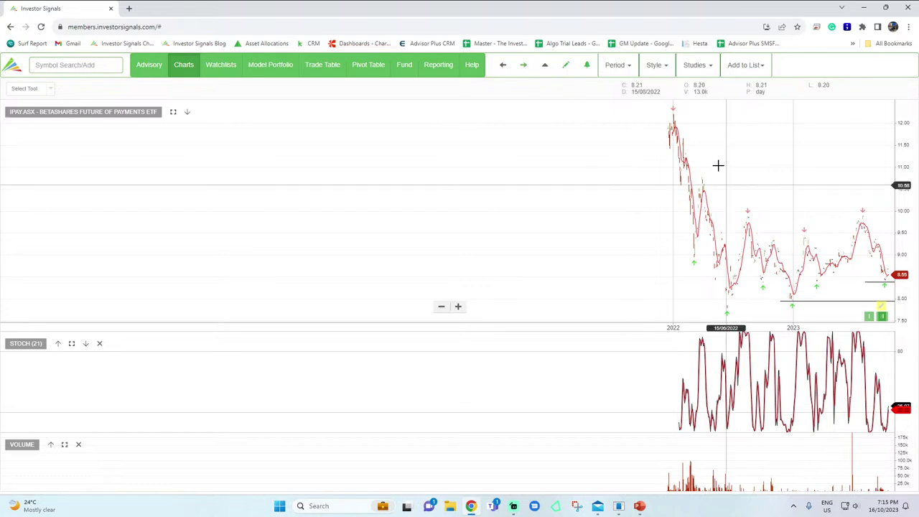
left_click(524, 67)
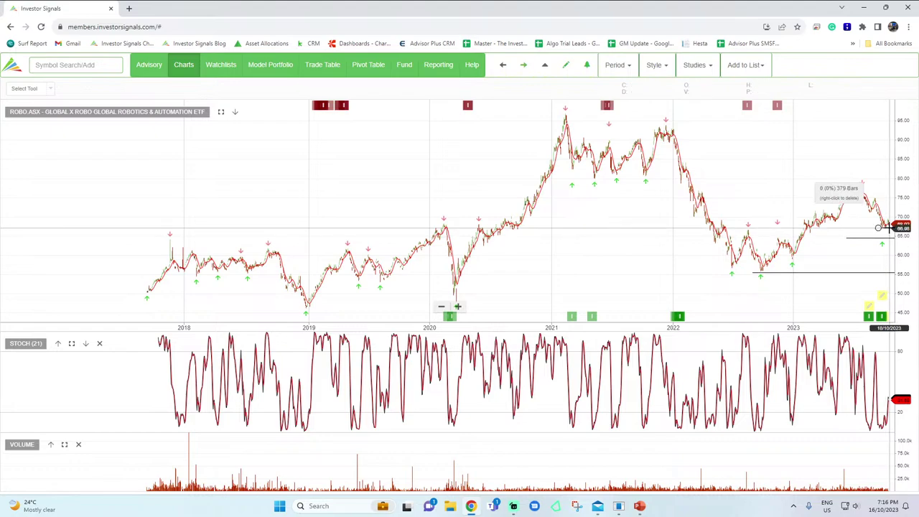
scroll(887, 224, "up", 8)
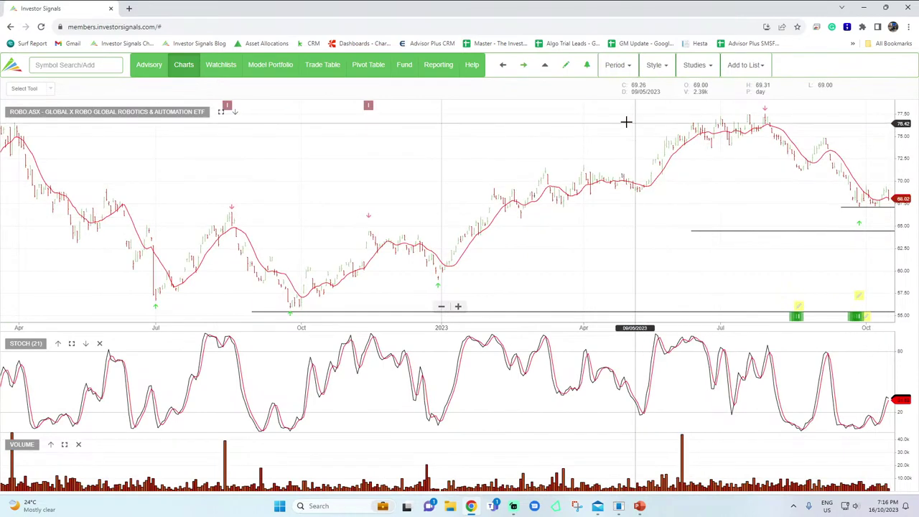
left_click(524, 66)
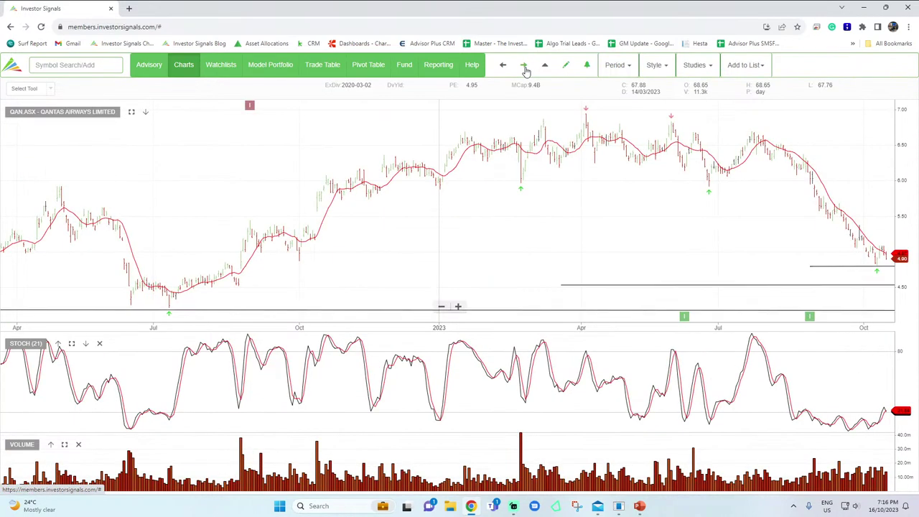
scroll(603, 287, "down", 4)
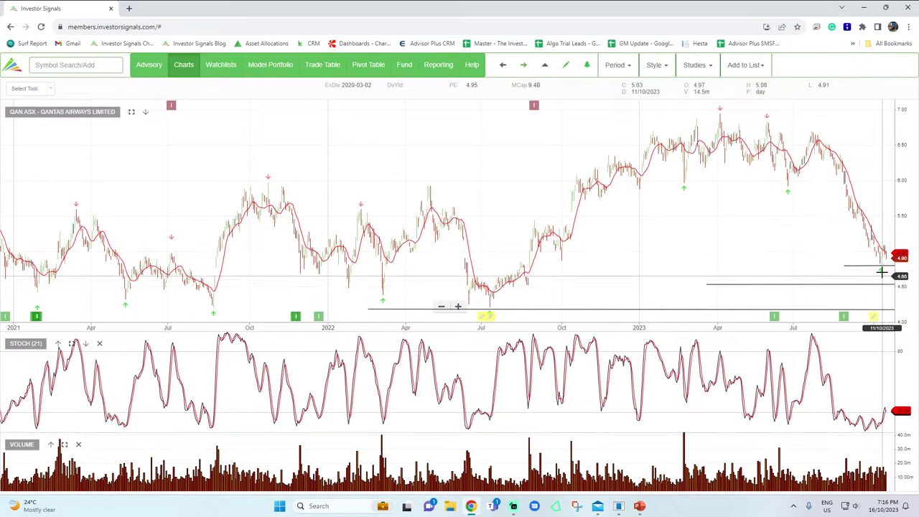
- Bring up the BlueScope Steel chart and reposition its two lower support lines to start in 2023, at about 17 and 15
left_click(524, 66)
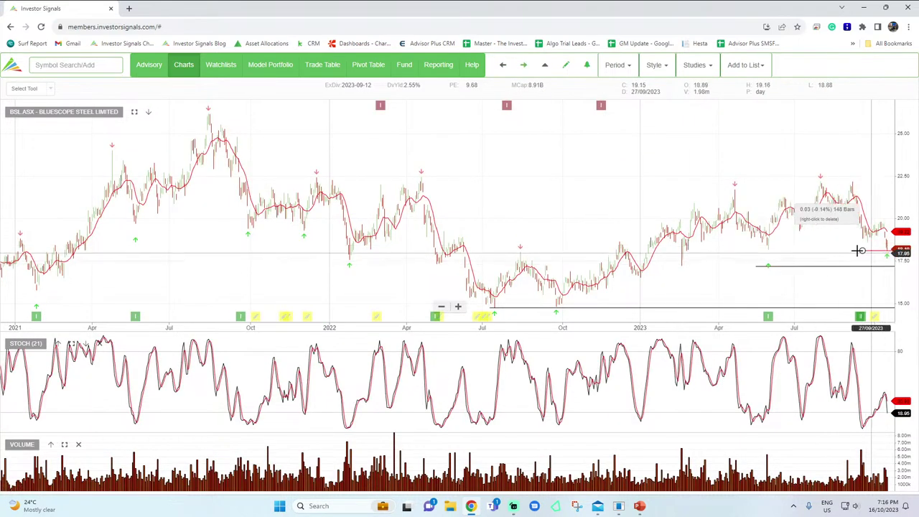
left_click_drag(754, 132, 669, 142)
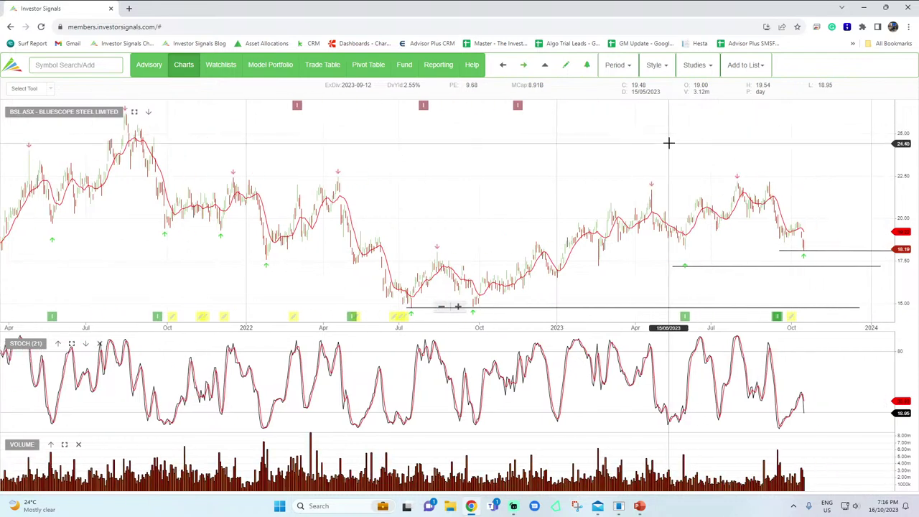
left_click(764, 266)
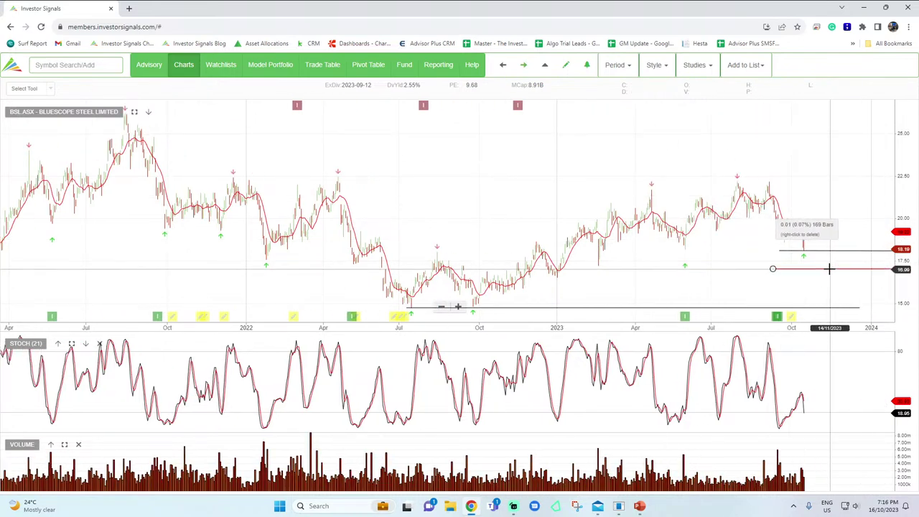
left_click(553, 307)
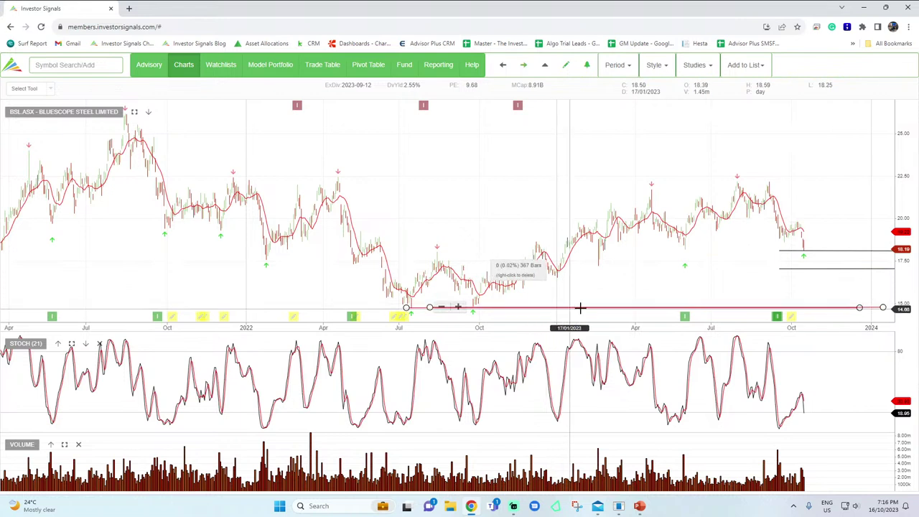
left_click_drag(761, 307, 752, 299)
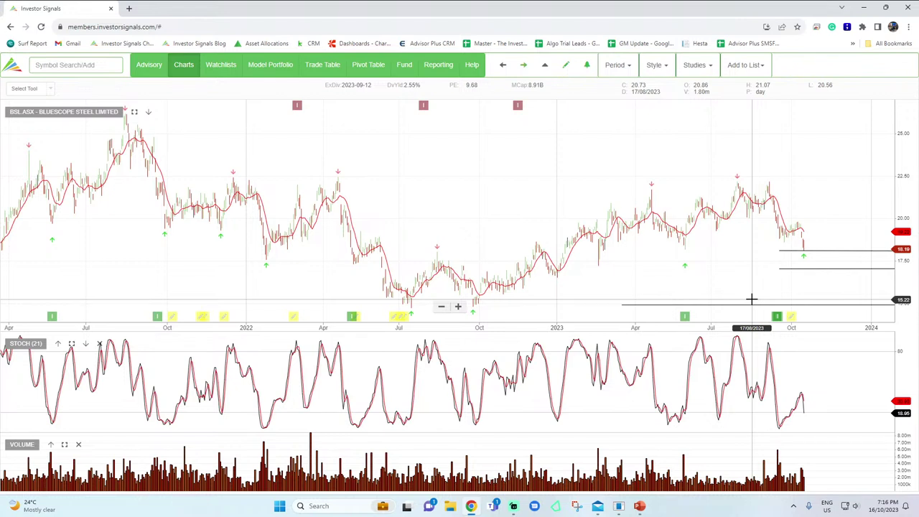
- Review Altium's chart over a longer period, and continue through Allkem to Treasury Wine Estates
left_click(525, 65)
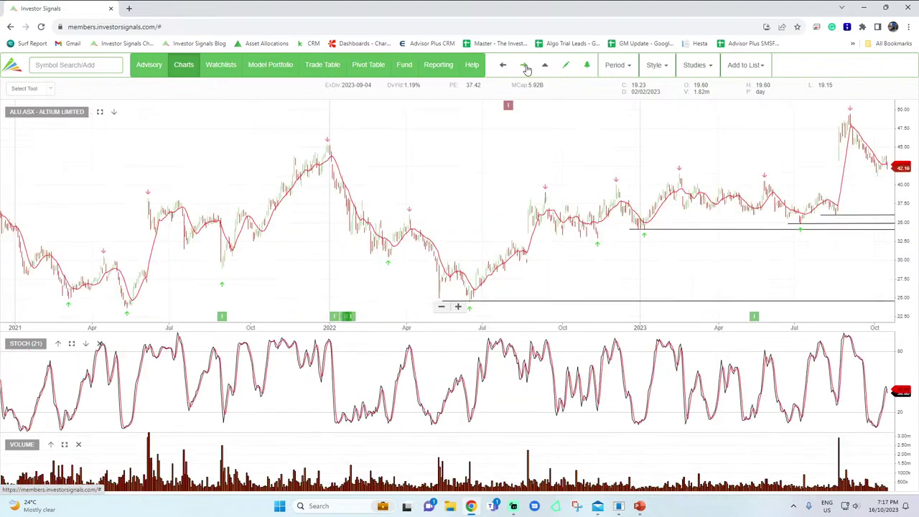
scroll(484, 201, "down", 3)
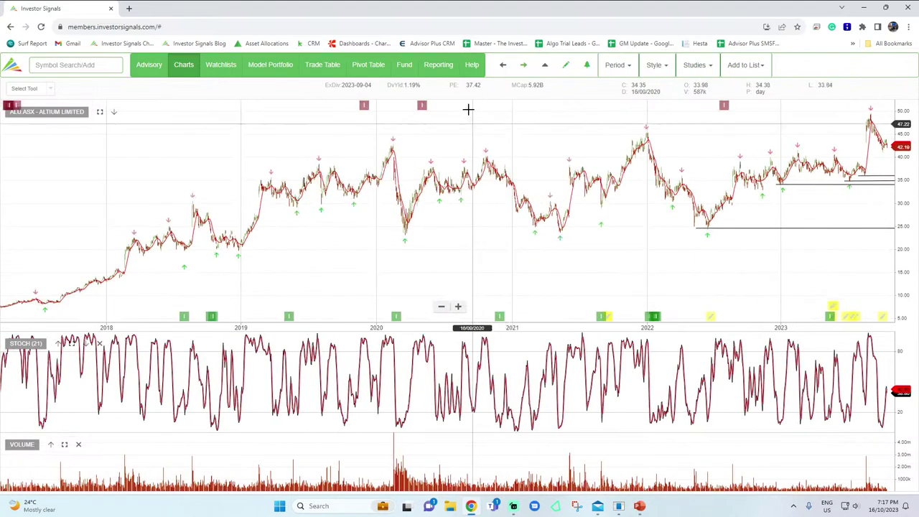
left_click(525, 65)
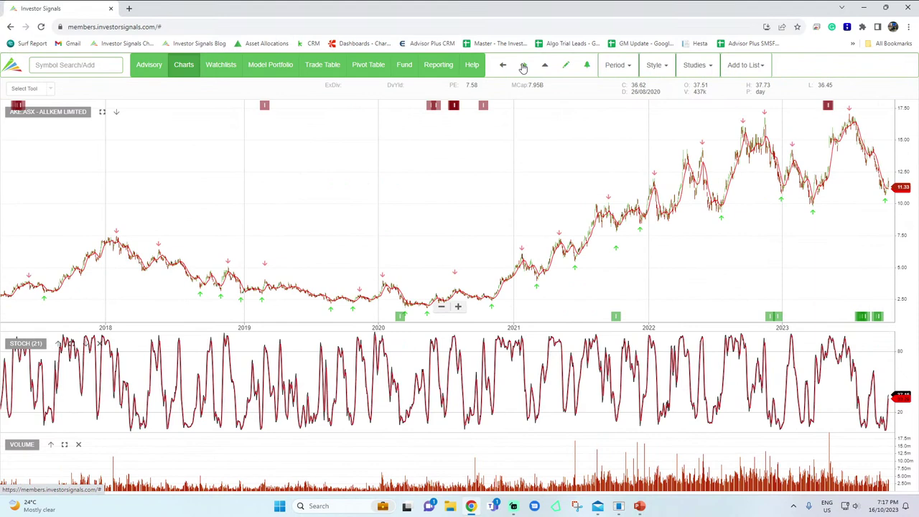
left_click(523, 66)
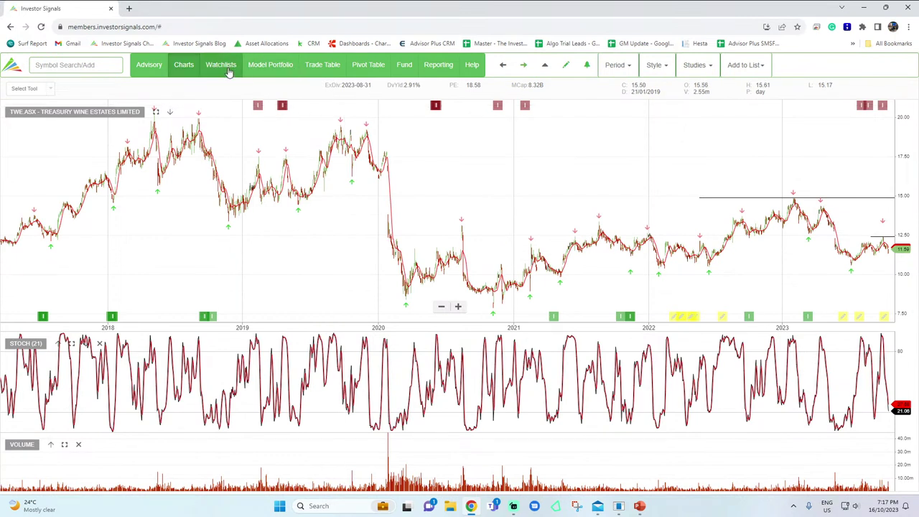
- Show the model portfolio's current holdings for the ASX Top 50, sorted by days held with the newest positions first
left_click(266, 66)
left_click(536, 66)
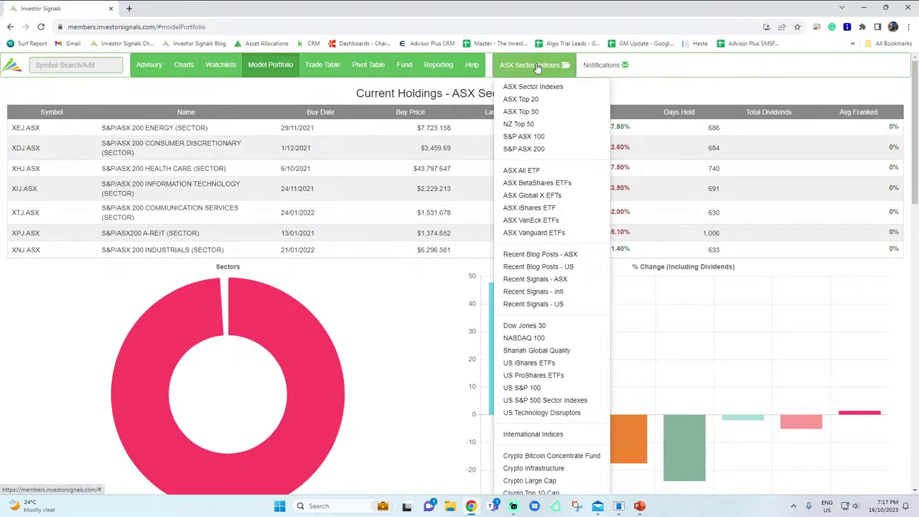
left_click(523, 112)
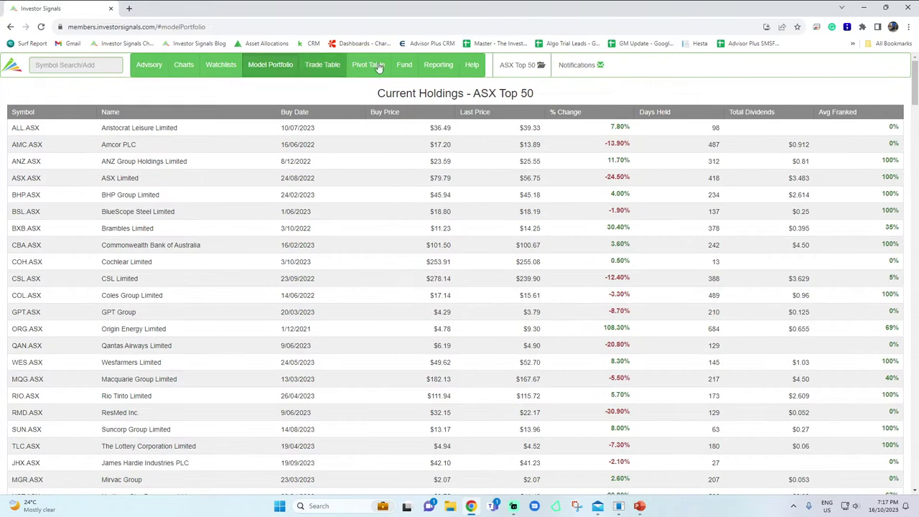
left_click(661, 113)
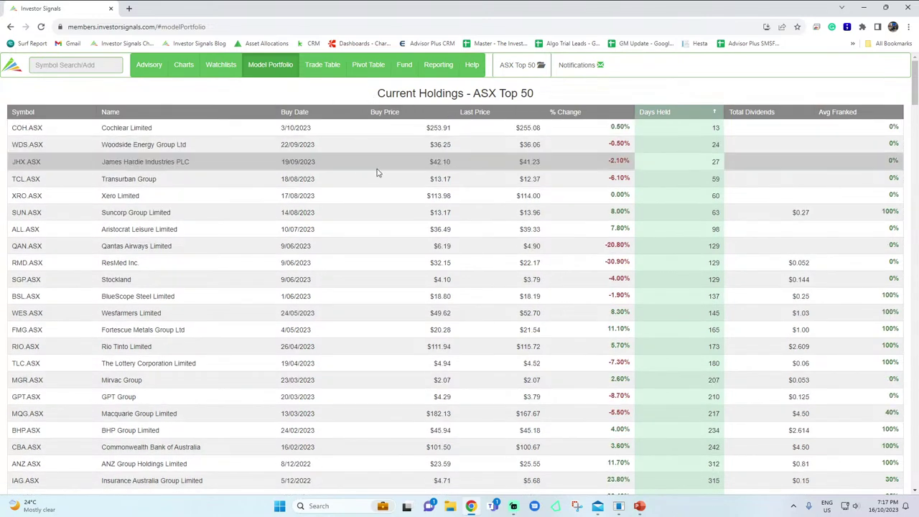
- Review the charts of the three most recent ASX Top 50 holdings: Cochlear, Woodside Energy and James Hardie
left_click(21, 129)
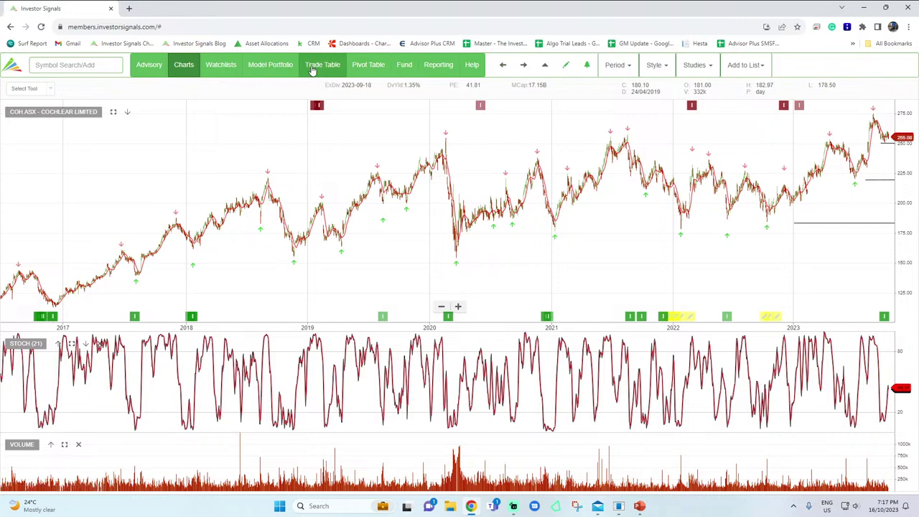
left_click(265, 66)
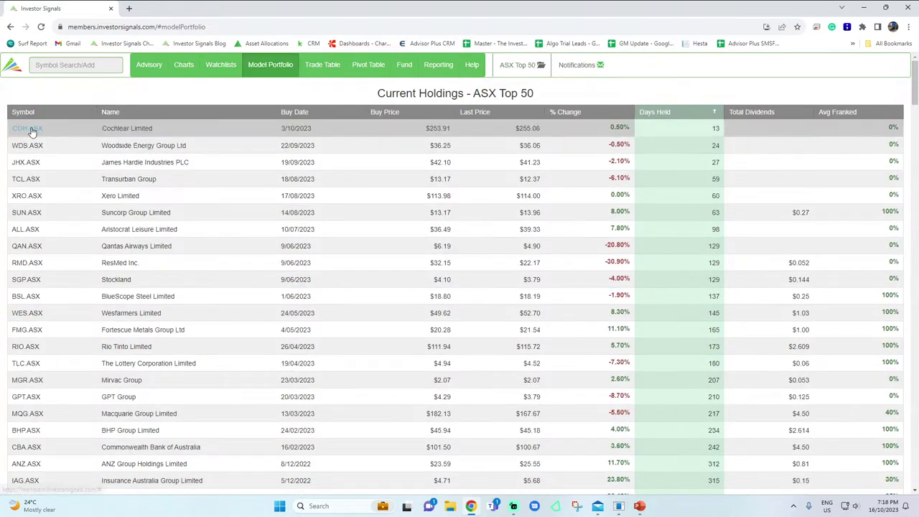
left_click(33, 128)
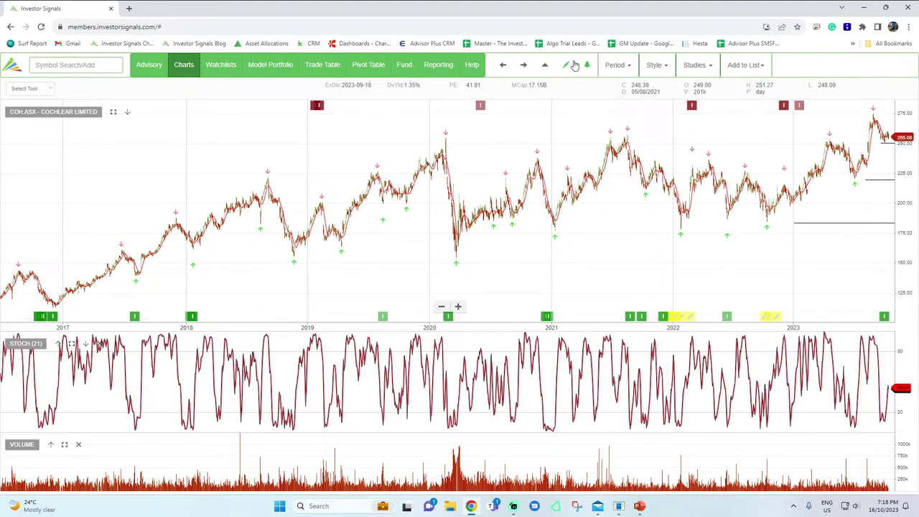
left_click(524, 66)
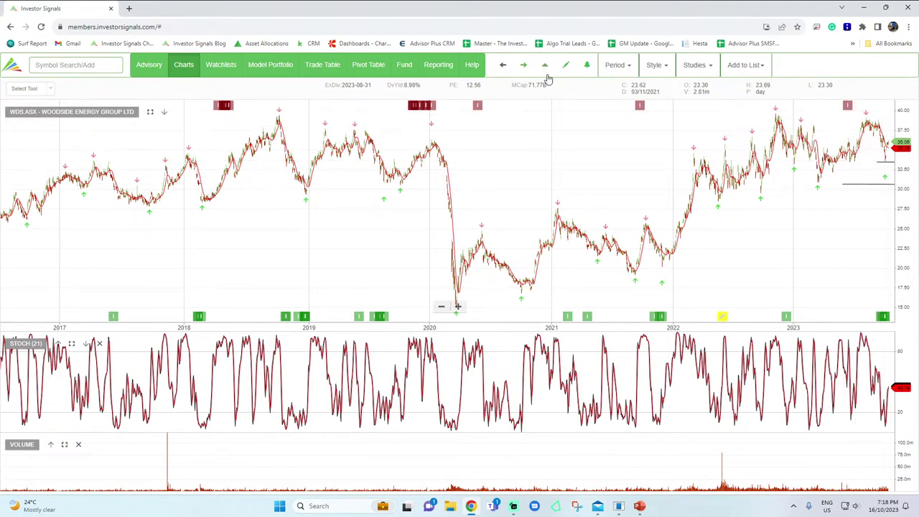
left_click(524, 65)
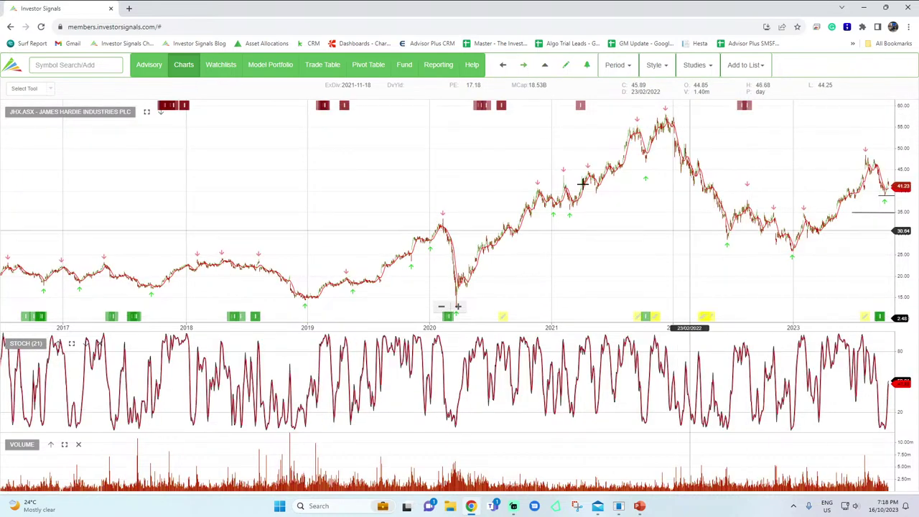
- Continue through the ASX Top 50 holdings to Transurban and Xero, examining Xero's recent price action and its history back to 2017
left_click(523, 66)
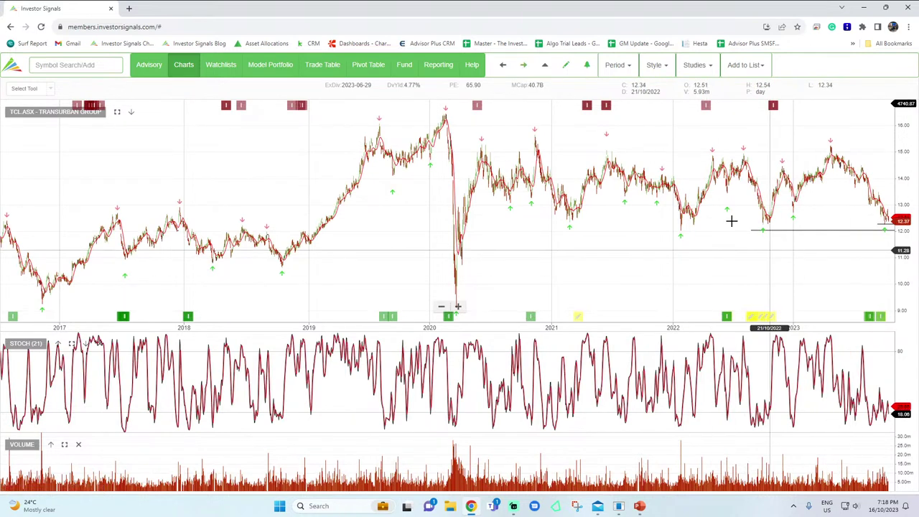
left_click(525, 67)
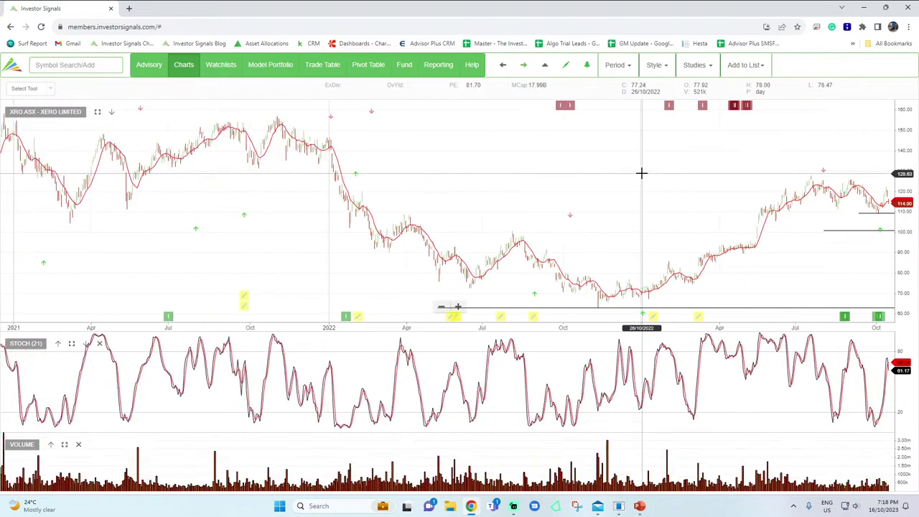
scroll(725, 177, "up", 5)
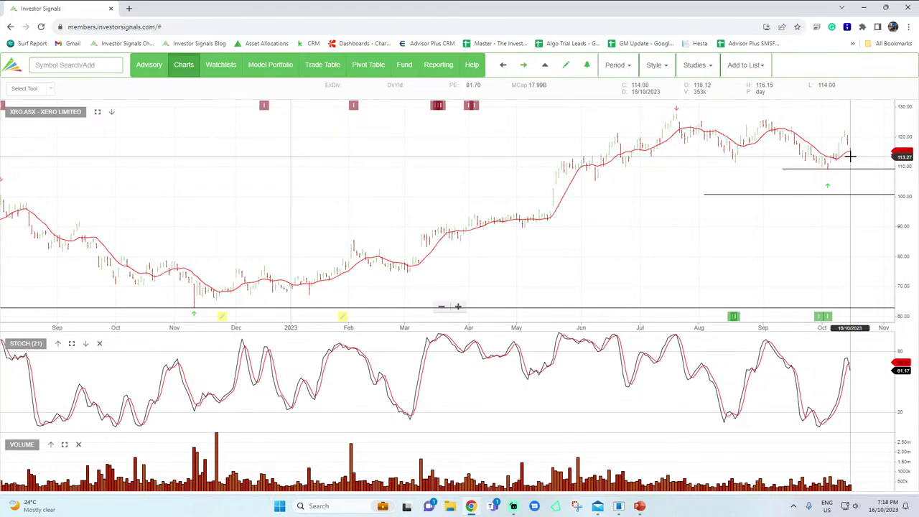
scroll(753, 168, "down", 10)
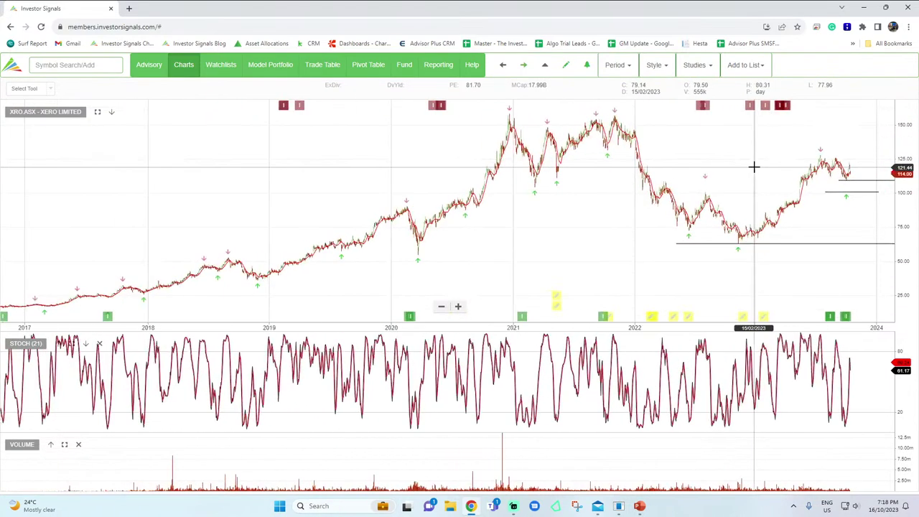
left_click_drag(754, 167, 766, 150)
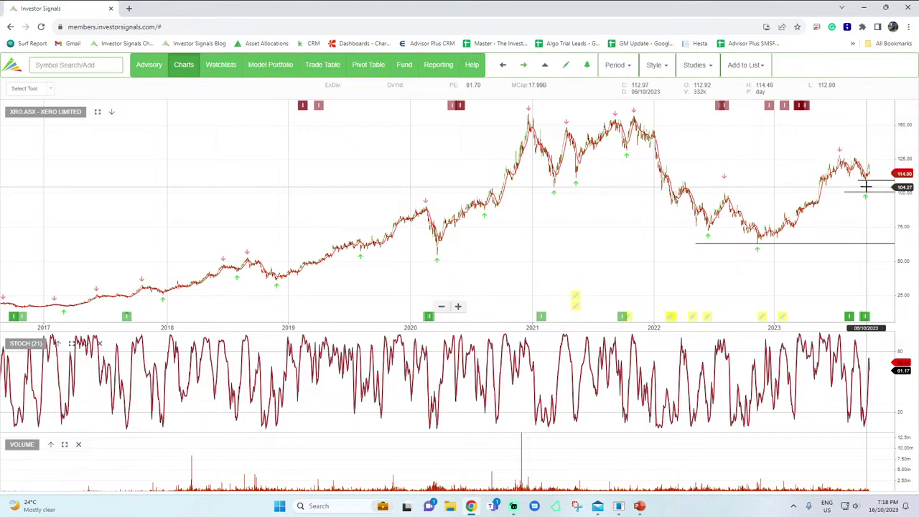
- Review the charts of the next holdings: Suncorp, Aristocrat Leisure, Qantas, ResMed and Stockland
left_click(524, 66)
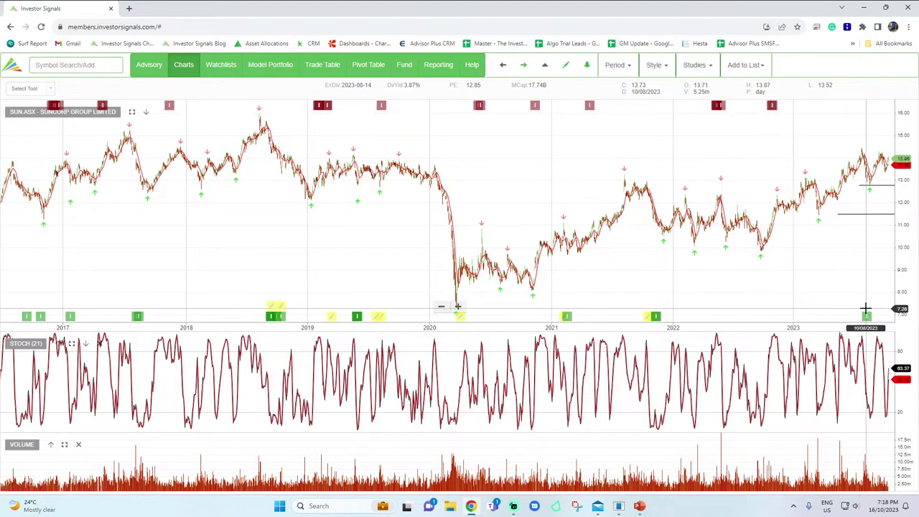
mouse_move(865, 185)
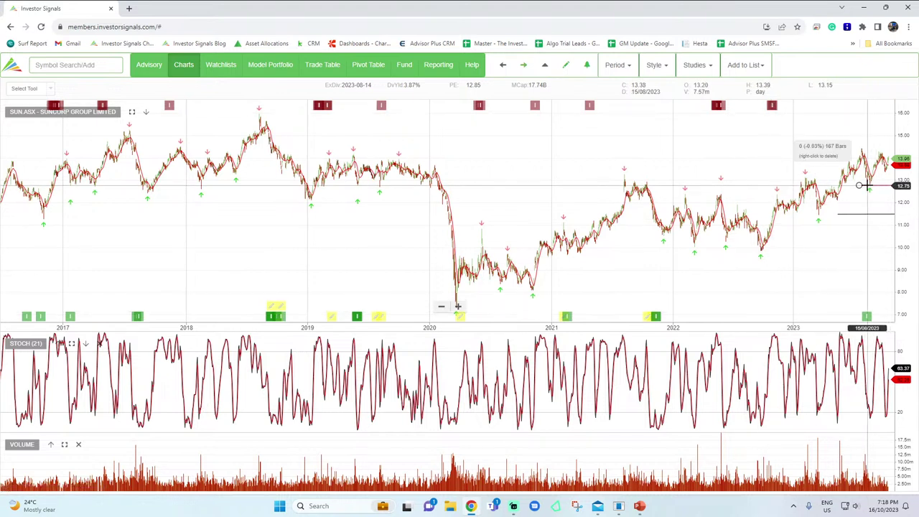
left_click(523, 65)
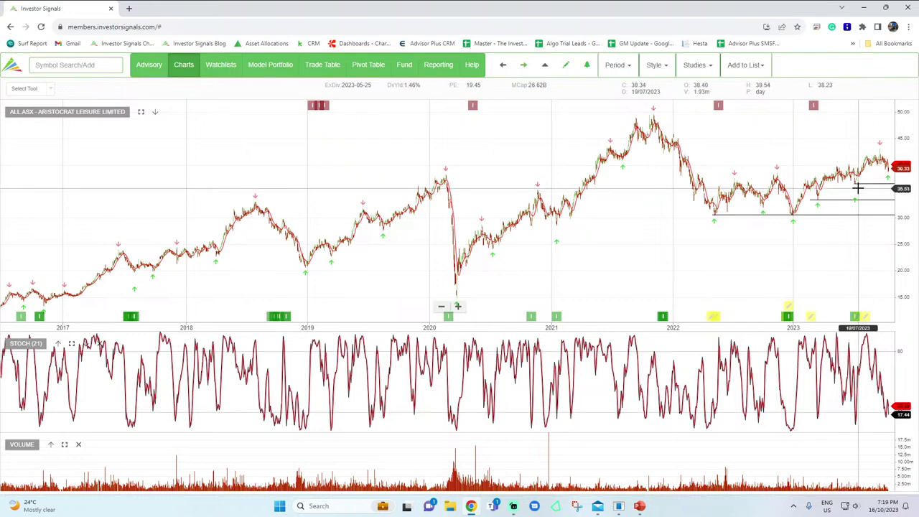
left_click(525, 65)
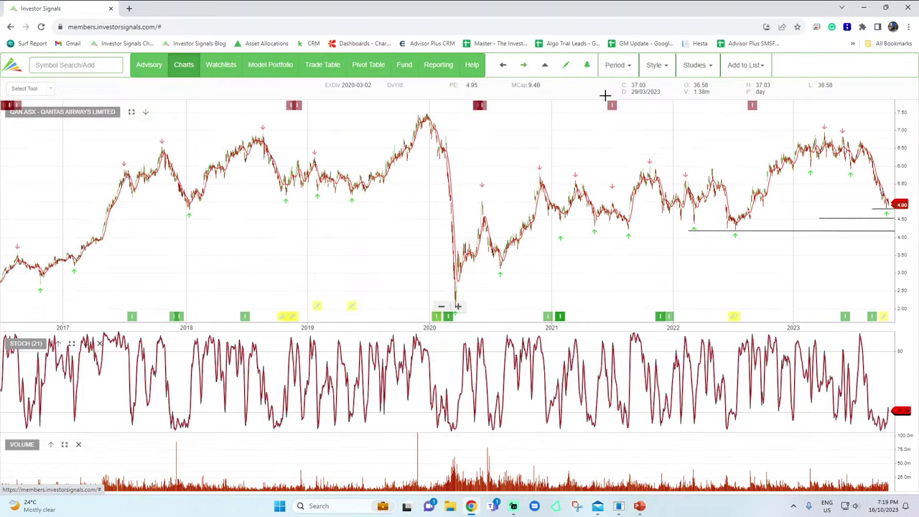
left_click(525, 66)
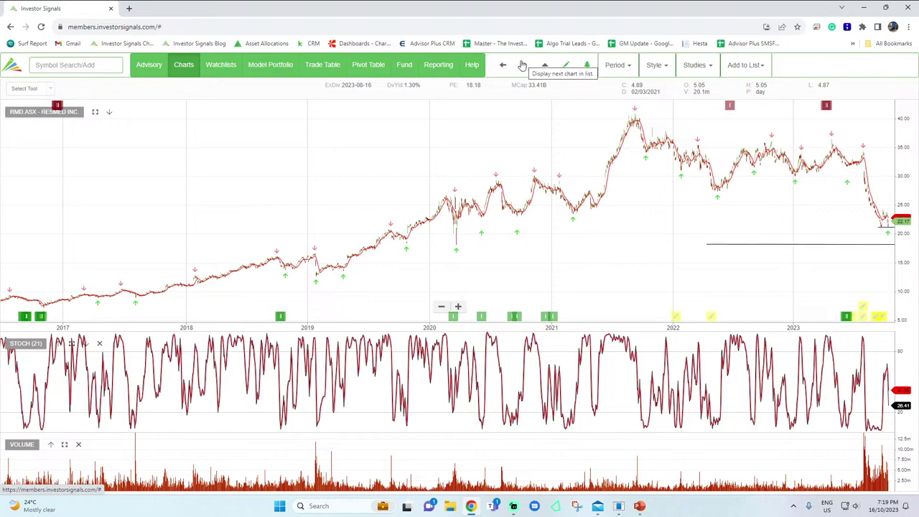
left_click(524, 65)
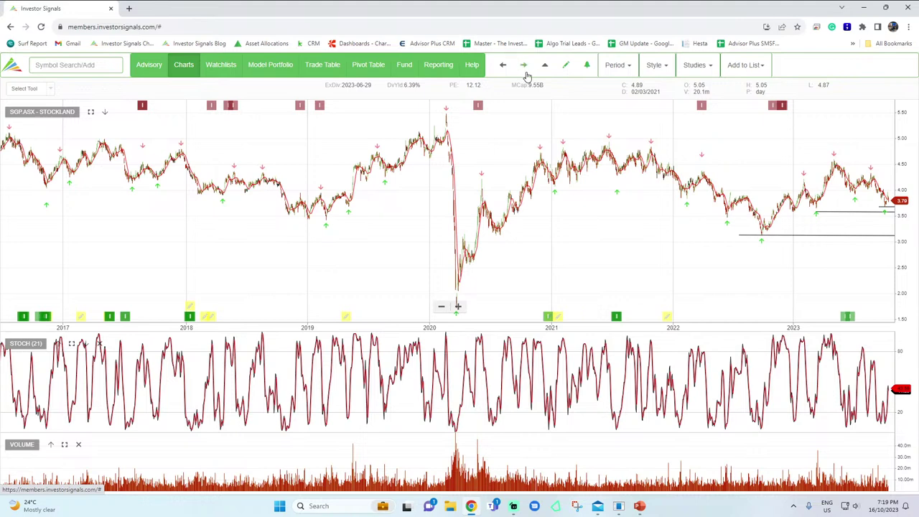
- Go through the holdings' charts from BlueScope Steel to Wesfarmers, Fortescue, Rio Tinto, The Lottery Corporation and Mirvac
left_click(525, 67)
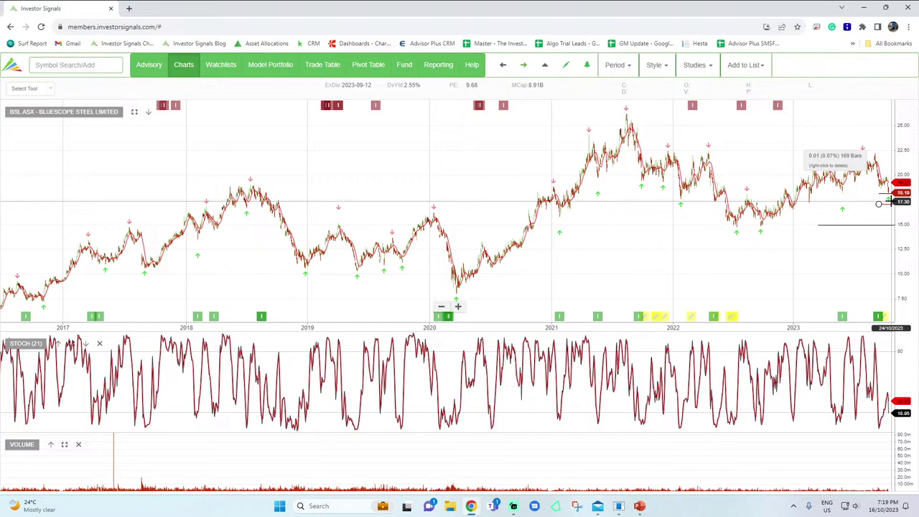
left_click(526, 66)
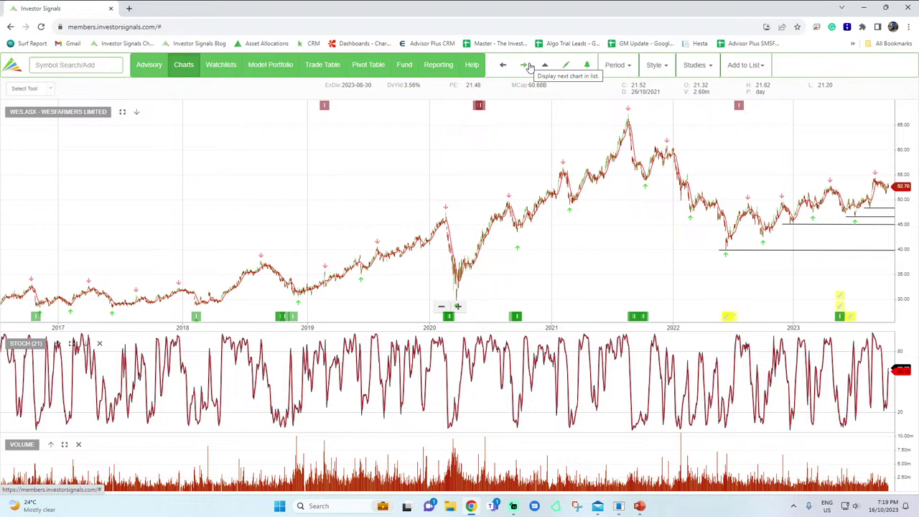
left_click(523, 67)
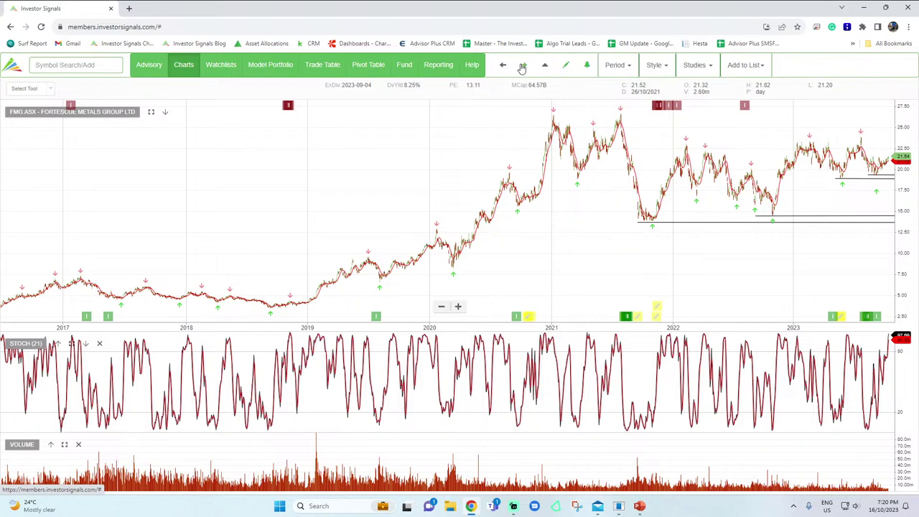
left_click(522, 66)
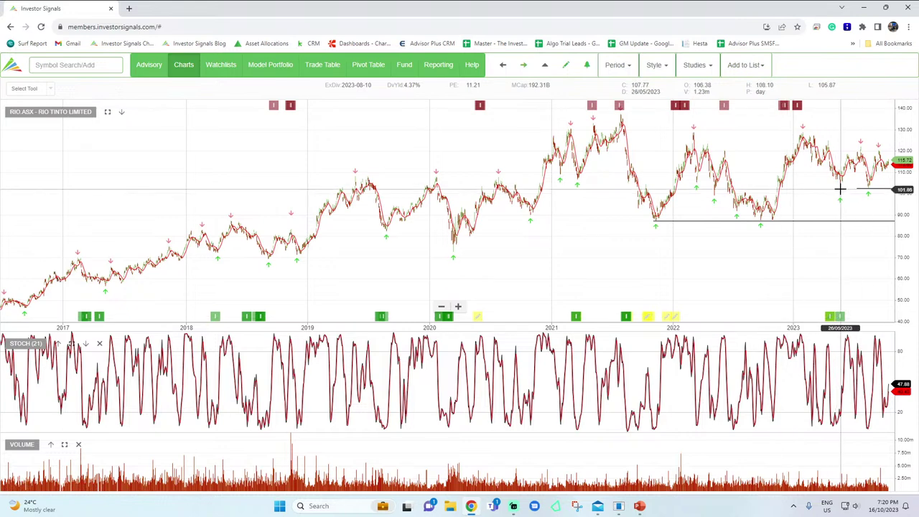
left_click(522, 66)
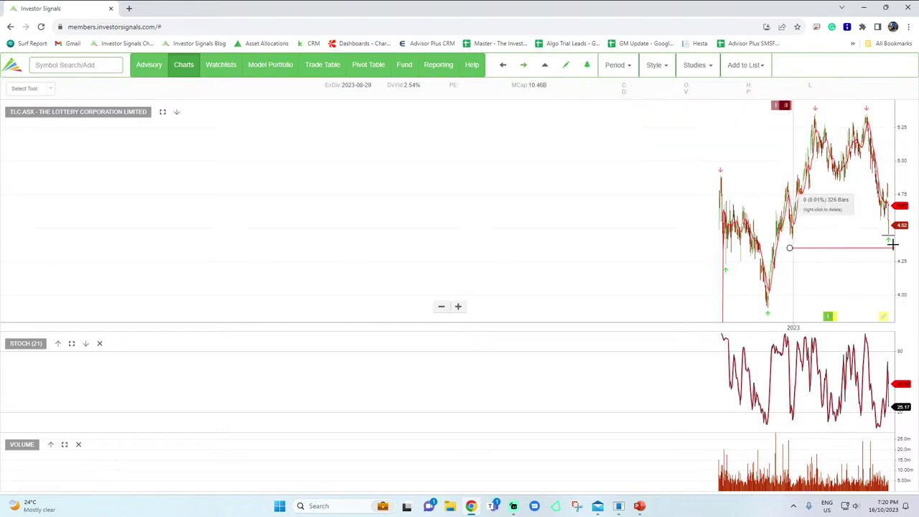
left_click(521, 66)
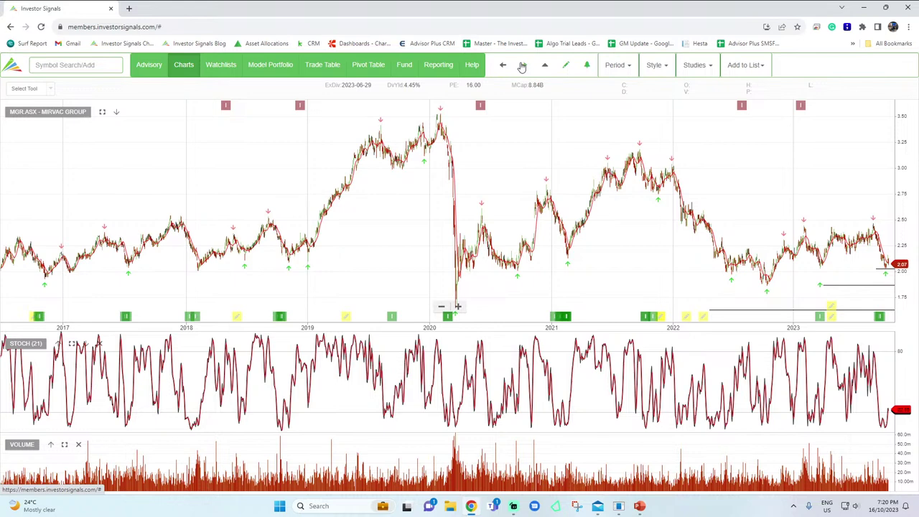
- Examine the charts of GPT Group, Macquarie Group, BHP, Commonwealth Bank and ANZ against their support lines
left_click(523, 66)
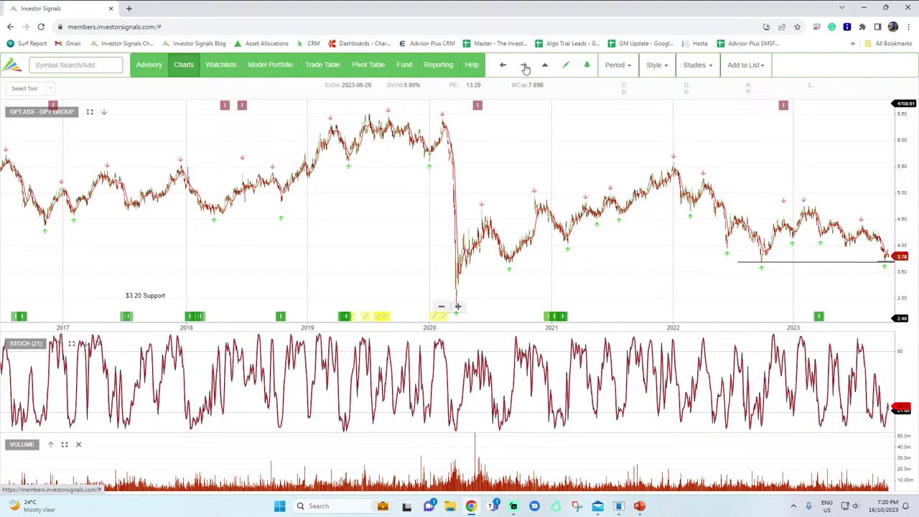
left_click(526, 67)
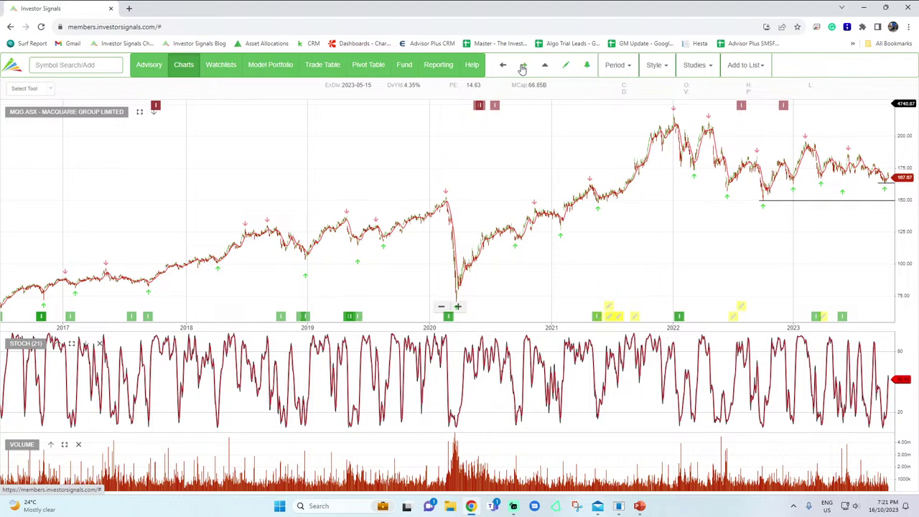
left_click(522, 66)
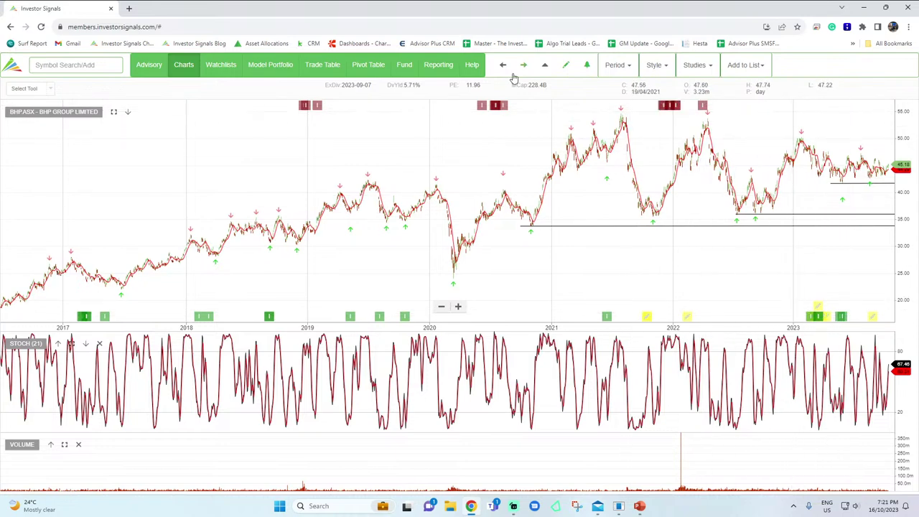
left_click(526, 67)
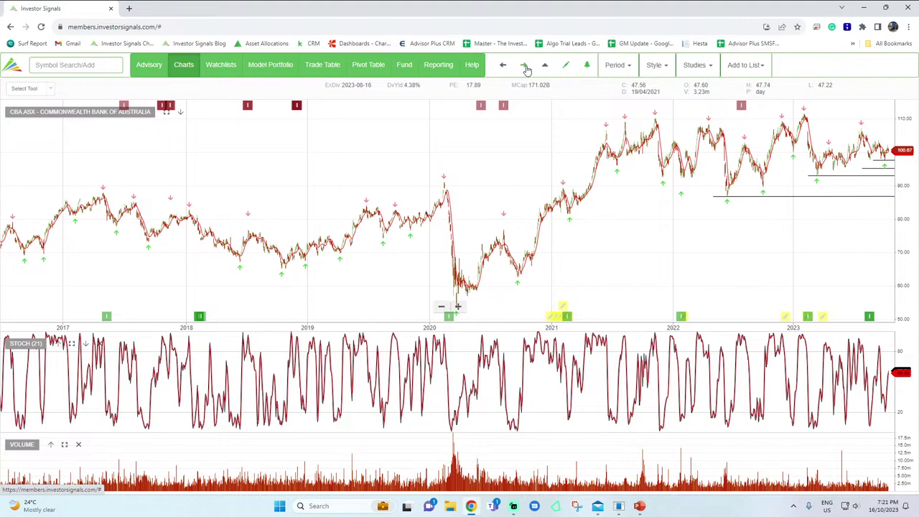
left_click(527, 67)
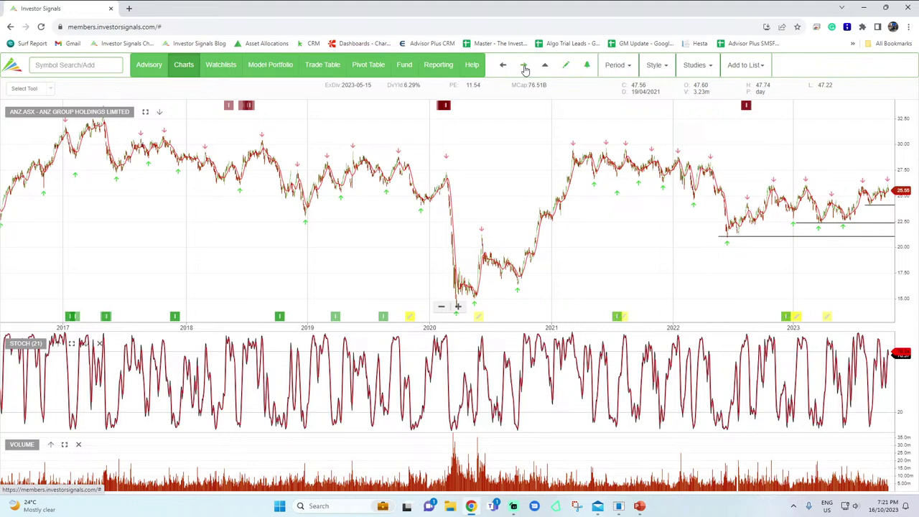
- Review the charts of Insurance Australia Group, Brambles, CSL, ASX Limited and Santos
left_click(525, 67)
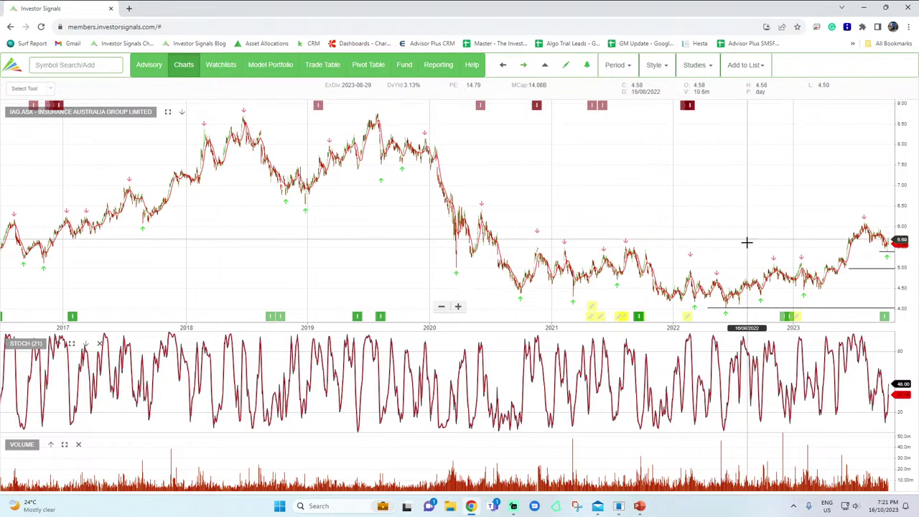
left_click_drag(798, 282, 884, 250)
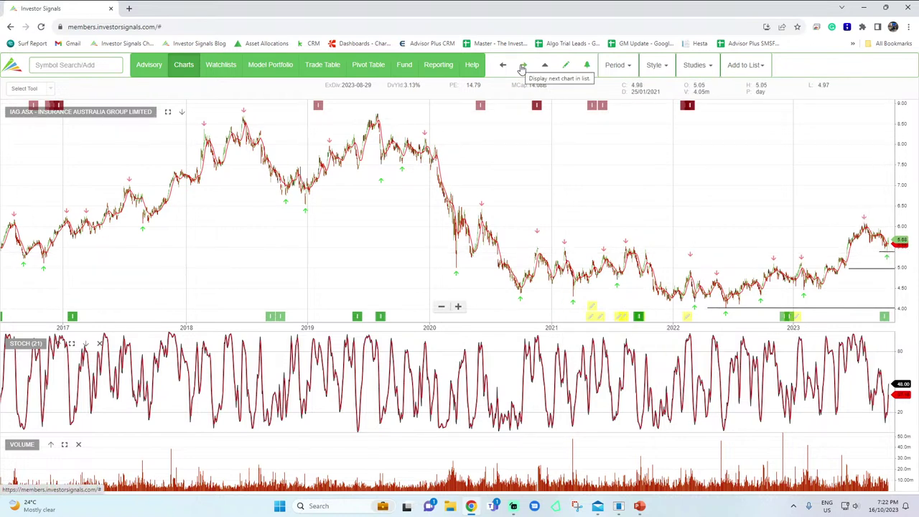
left_click(523, 67)
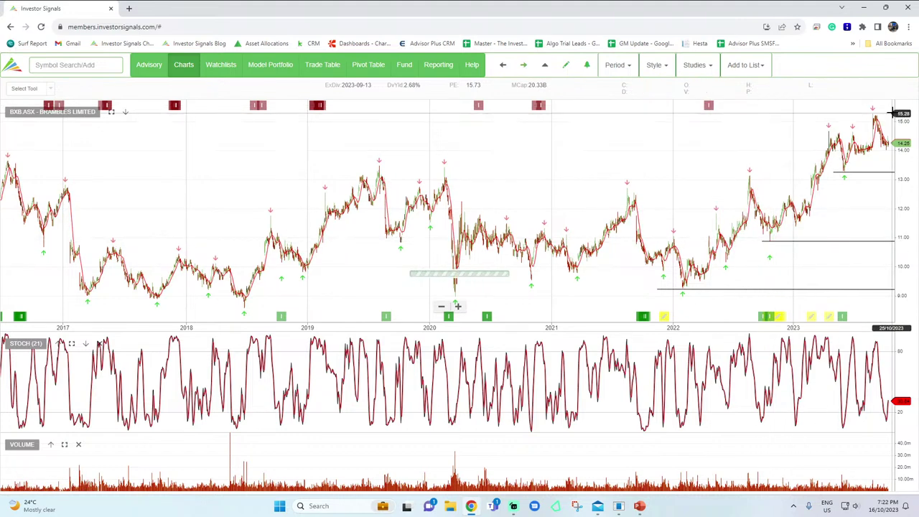
left_click(526, 65)
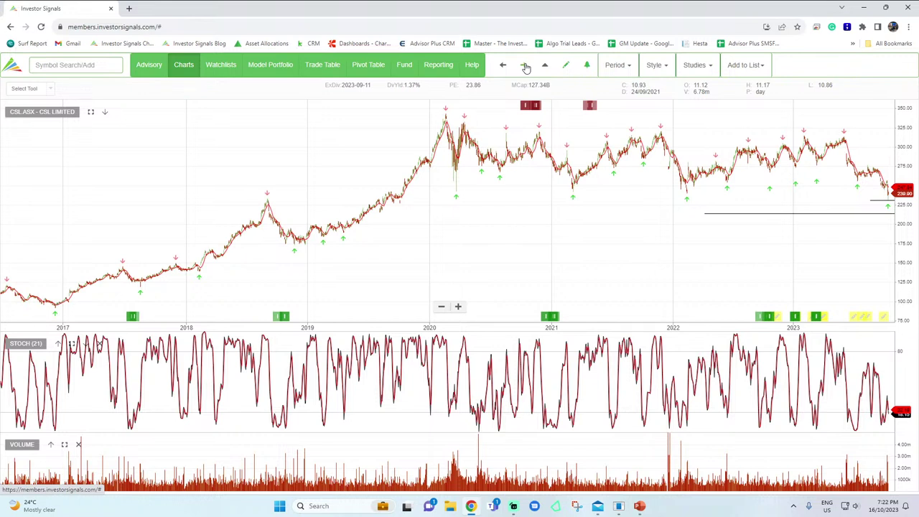
left_click(526, 66)
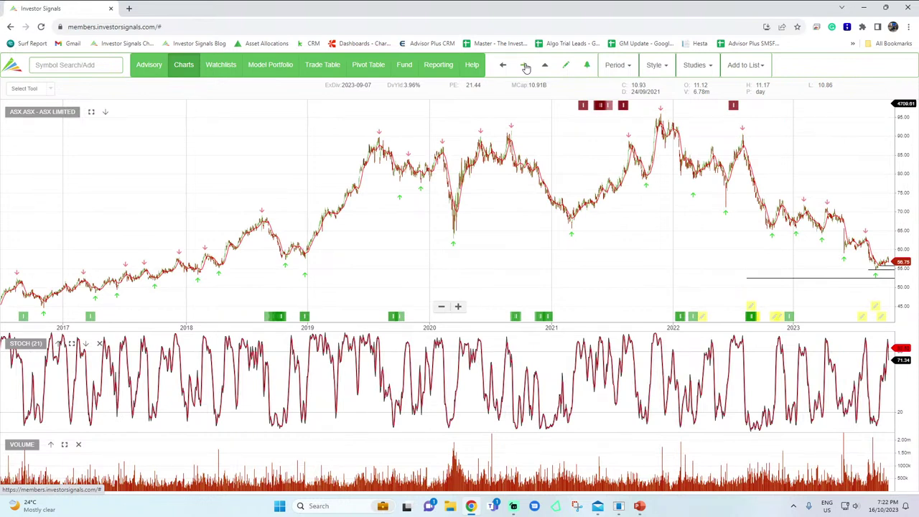
left_click(526, 65)
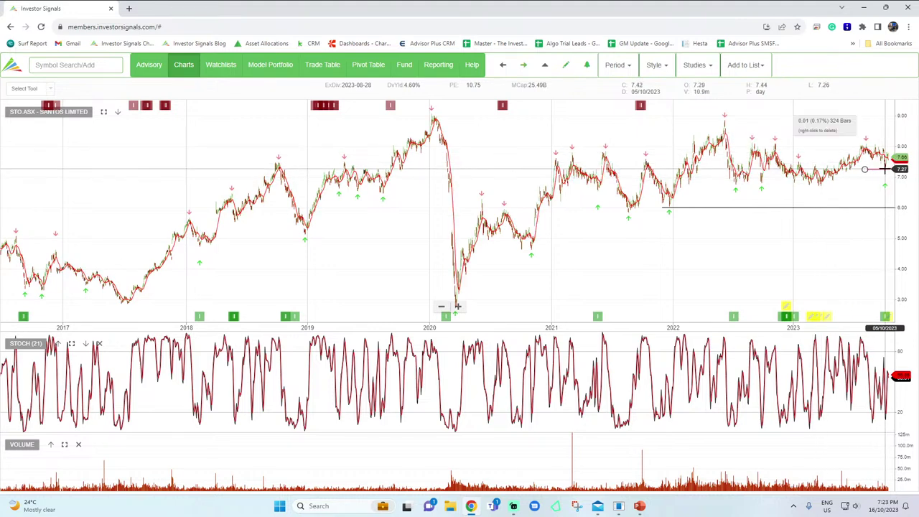
- Review the remaining charts of Amcor, Coles, Northern Star, Origin Energy and Telstra, and return to the ASX Top 50 current holdings
left_click(523, 65)
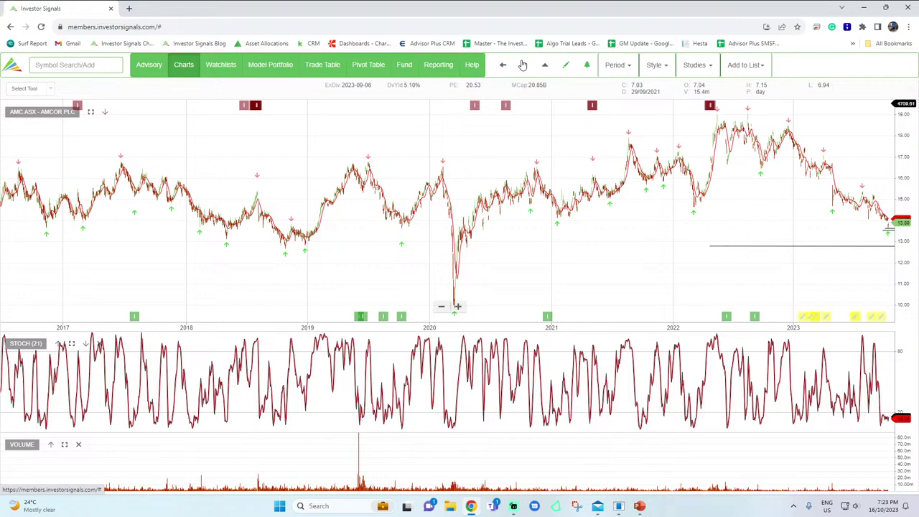
left_click(523, 66)
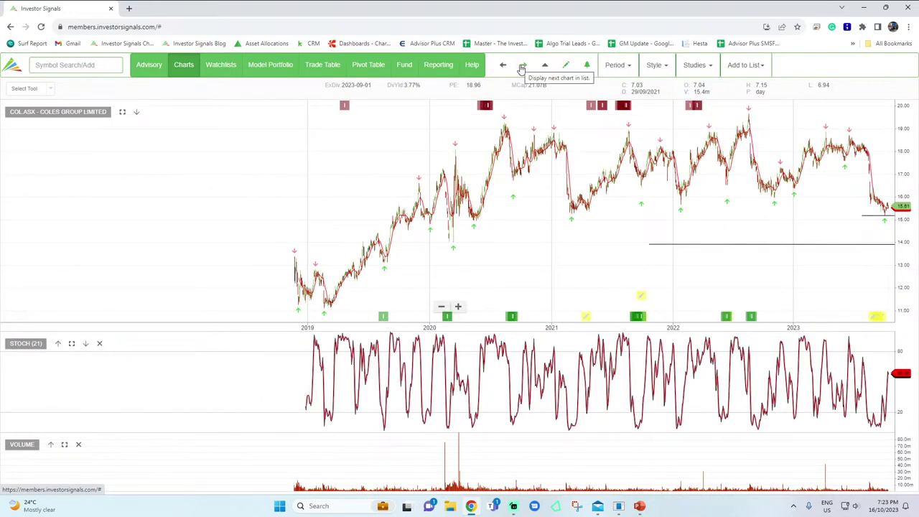
left_click(523, 66)
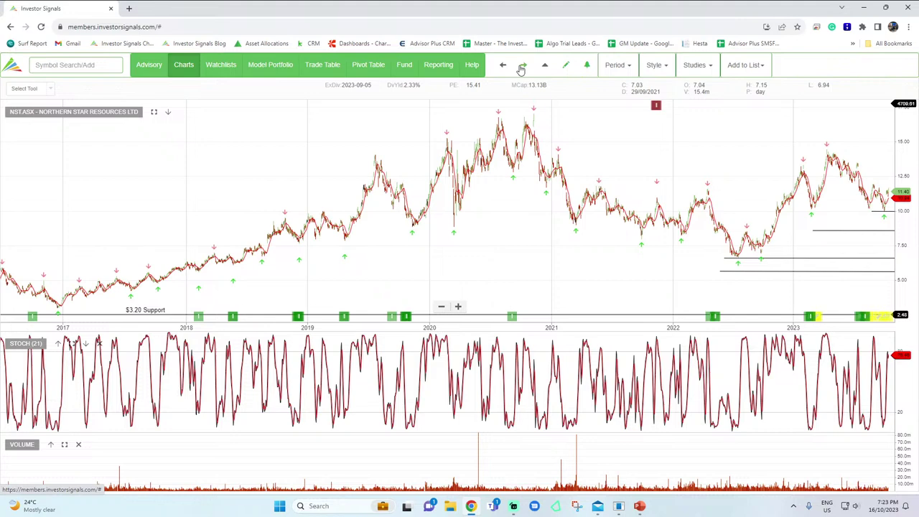
left_click(522, 66)
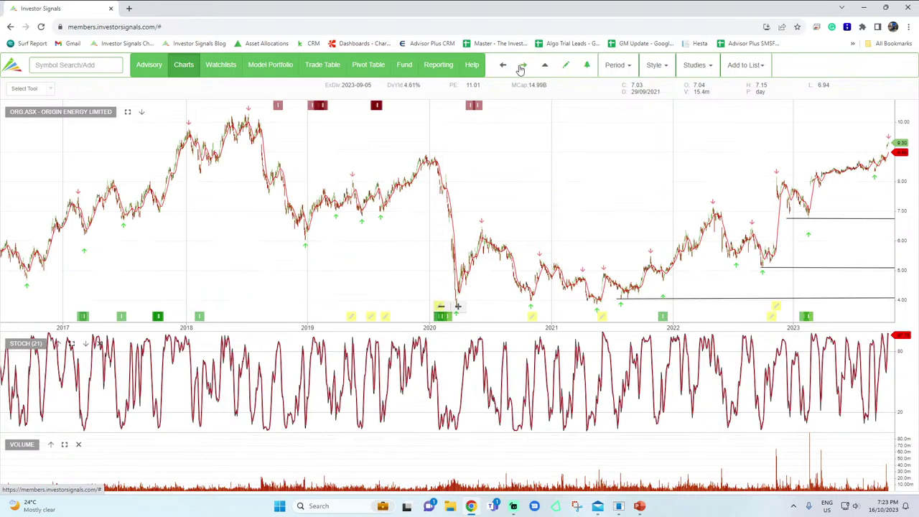
left_click(523, 66)
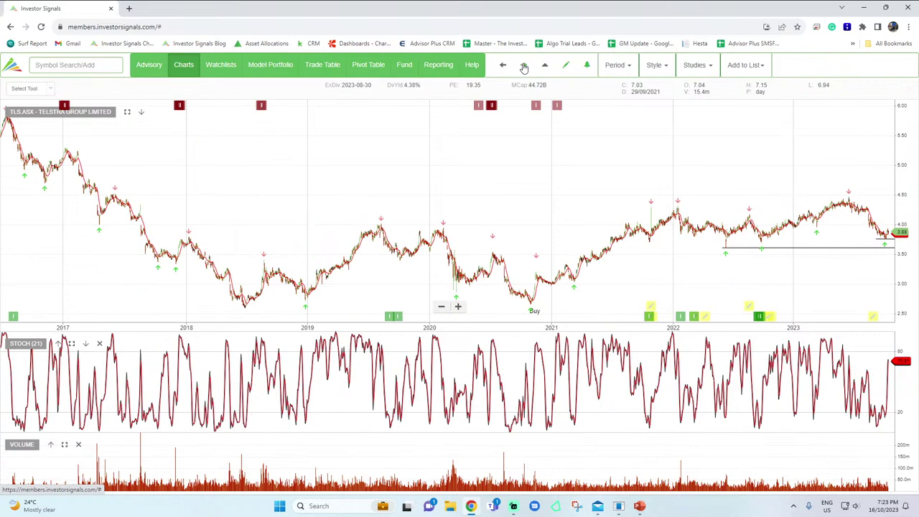
left_click(525, 67)
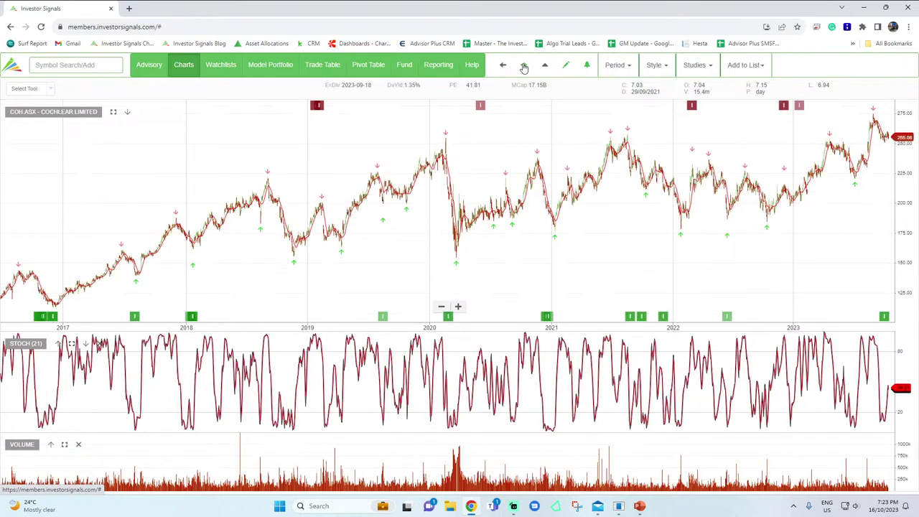
left_click(267, 67)
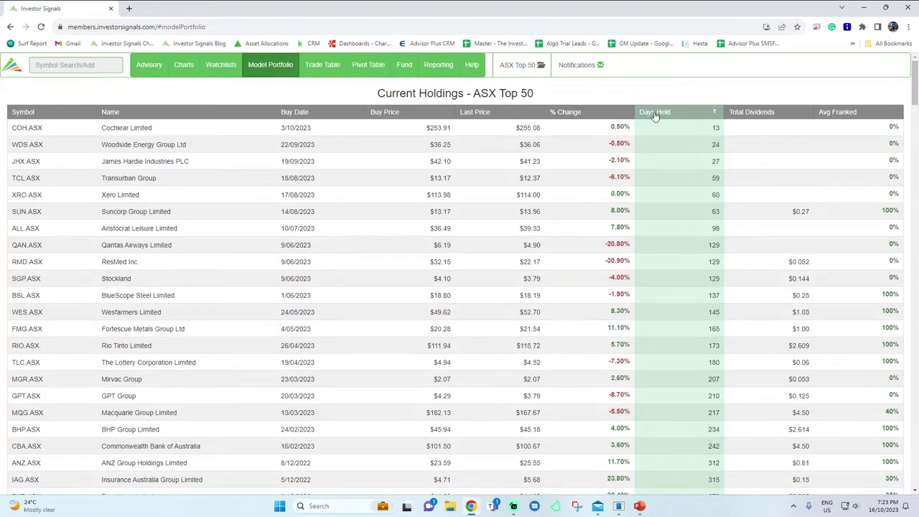
- Sort the ASX Top 50 holdings by percentage change in ascending and then descending order, and open the Trade Table for the ASX Top 100
left_click(592, 113)
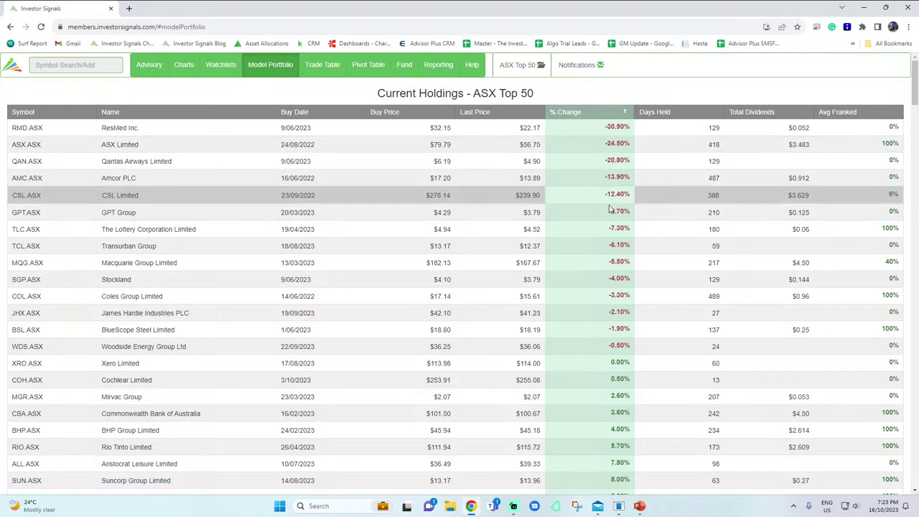
left_click(602, 113)
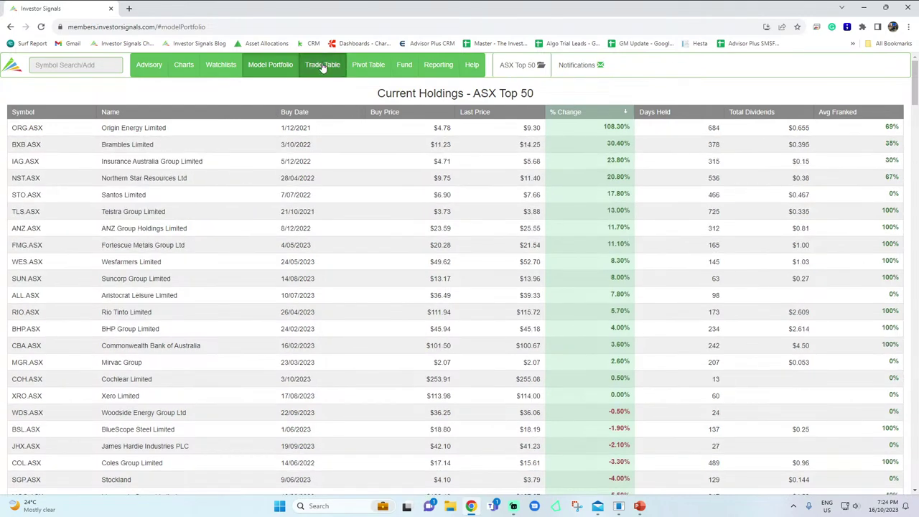
left_click(321, 65)
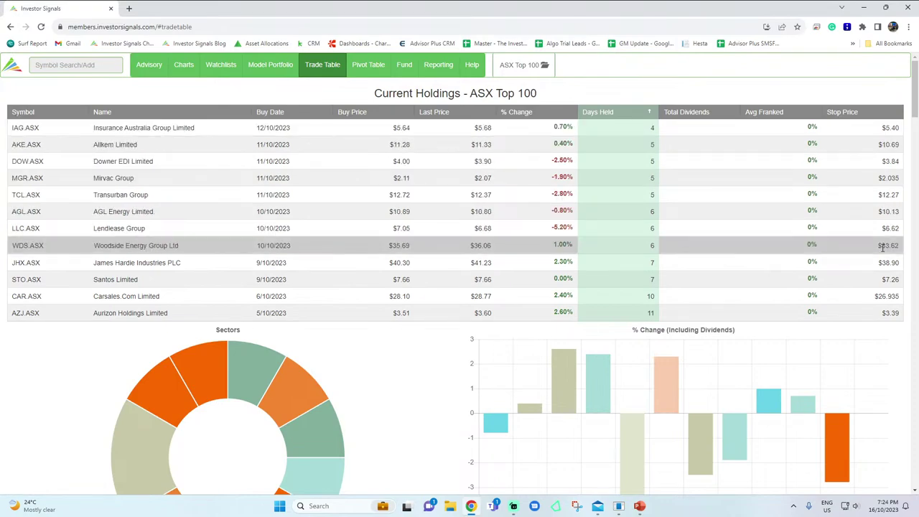
- Open the Insurance Australia Group chart from the Trade Table and align the shorter horizontal support line with the October low
left_click(30, 131)
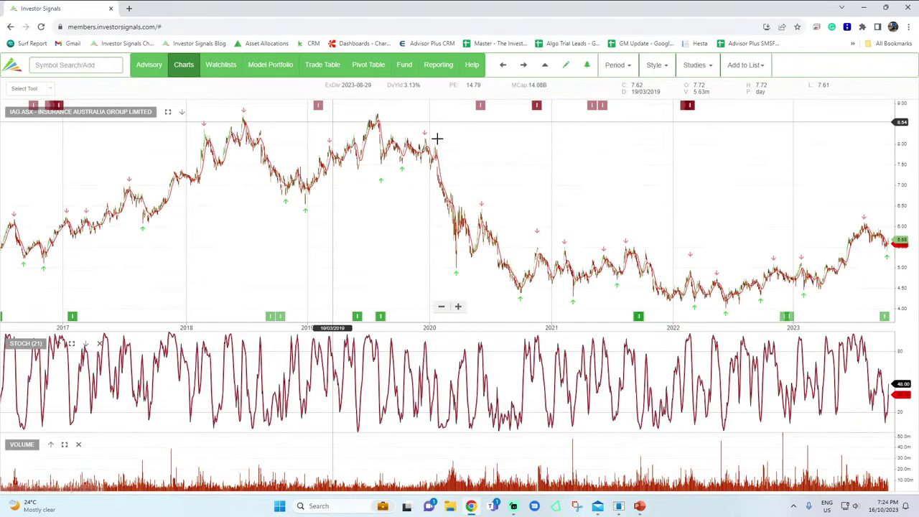
scroll(582, 186, "up", 5)
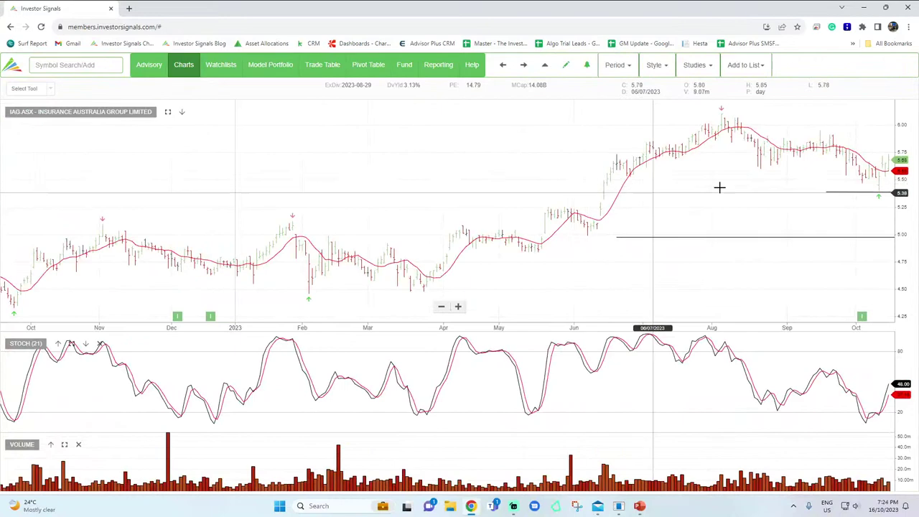
scroll(735, 189, "right", 2)
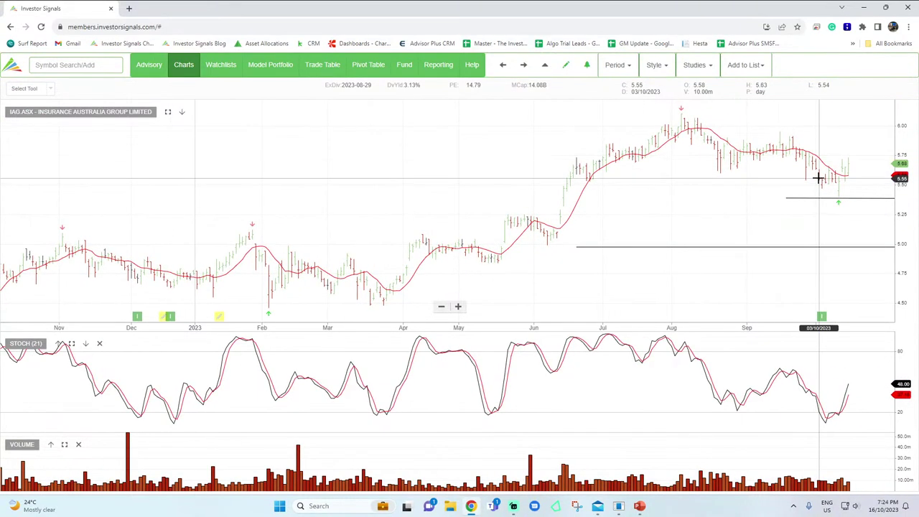
mouse_move(835, 198)
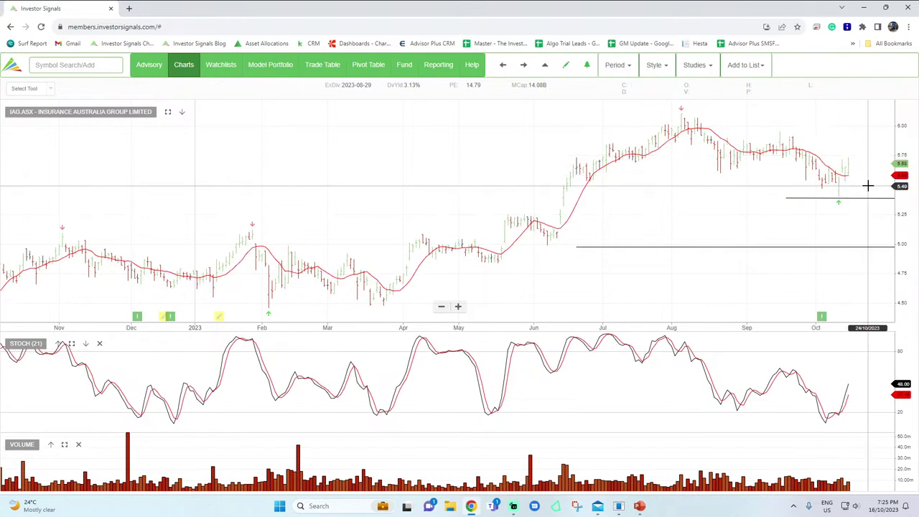
left_click(832, 198)
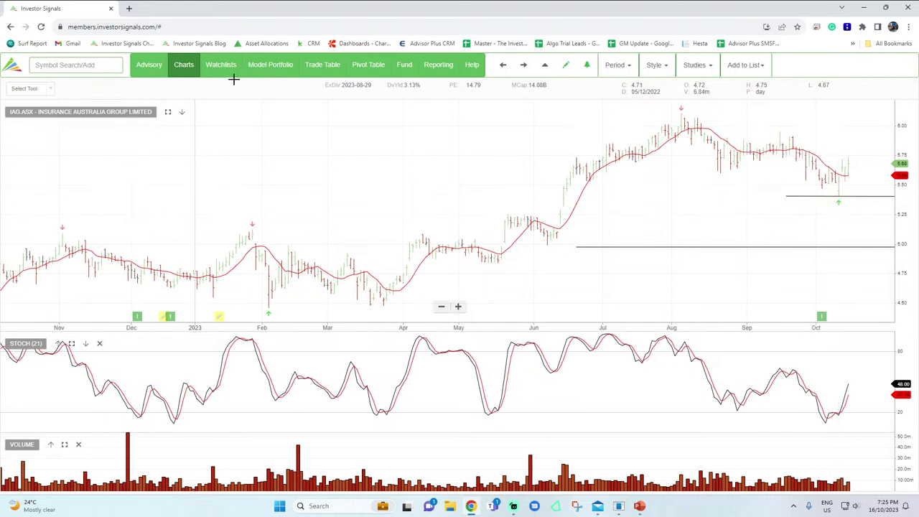
- Check Insurance Australia Group's stop price in the Trade Table and compare it with the support line on the chart
left_click(323, 65)
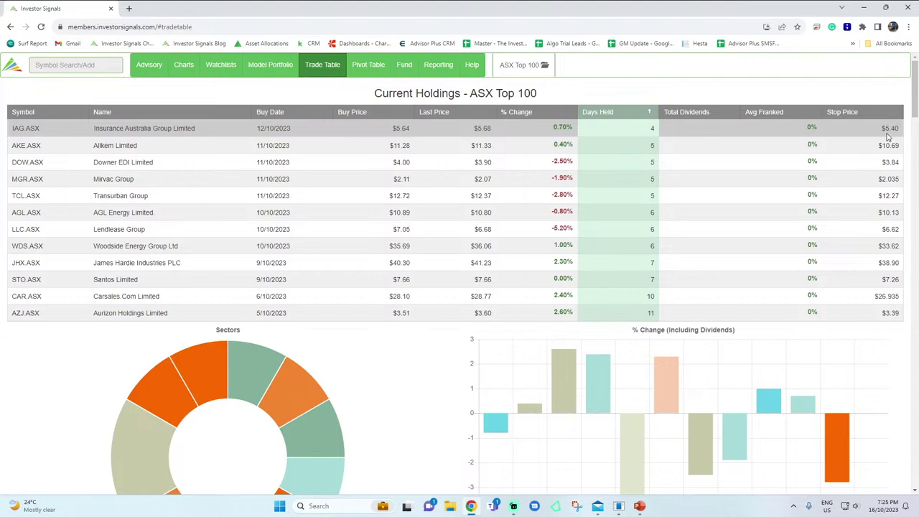
left_click(191, 68)
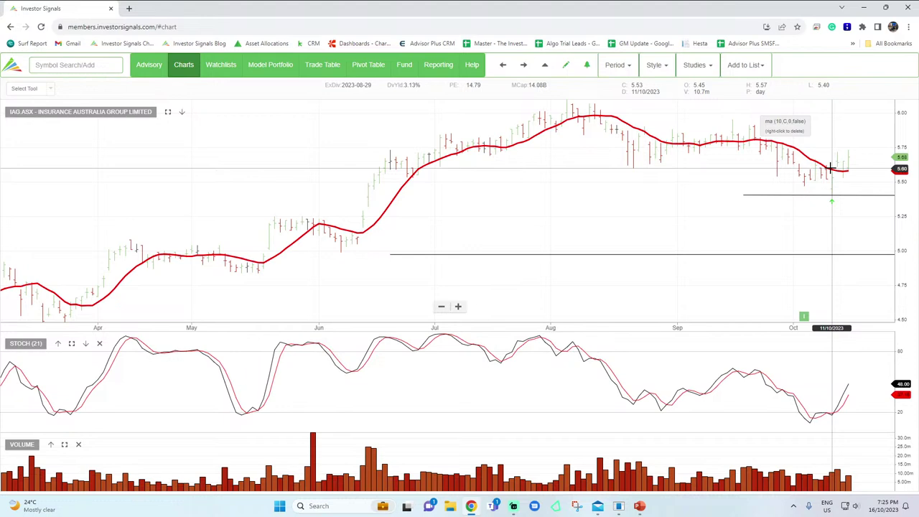
left_click(525, 66)
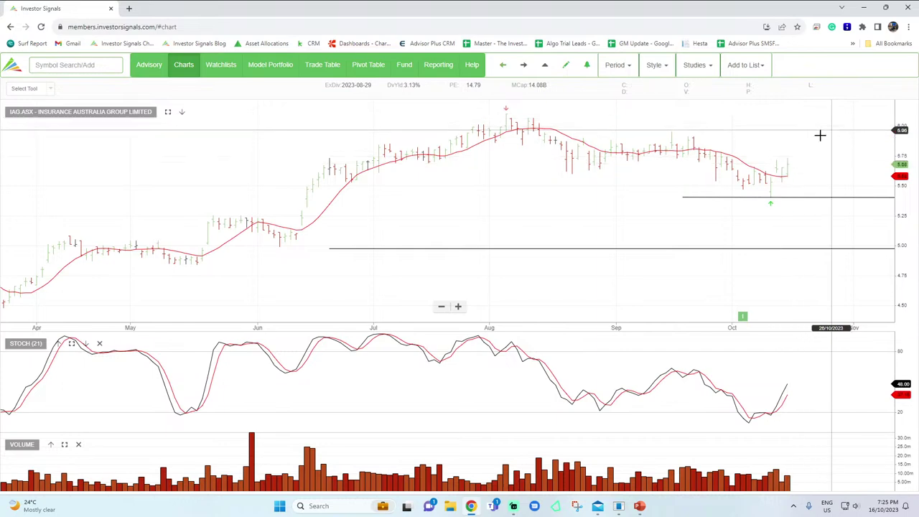
- Review the ASX Top 100 holdings' charts from Allkem to Transurban, AGL Energy and Lendlease against their recent lows
left_click(522, 66)
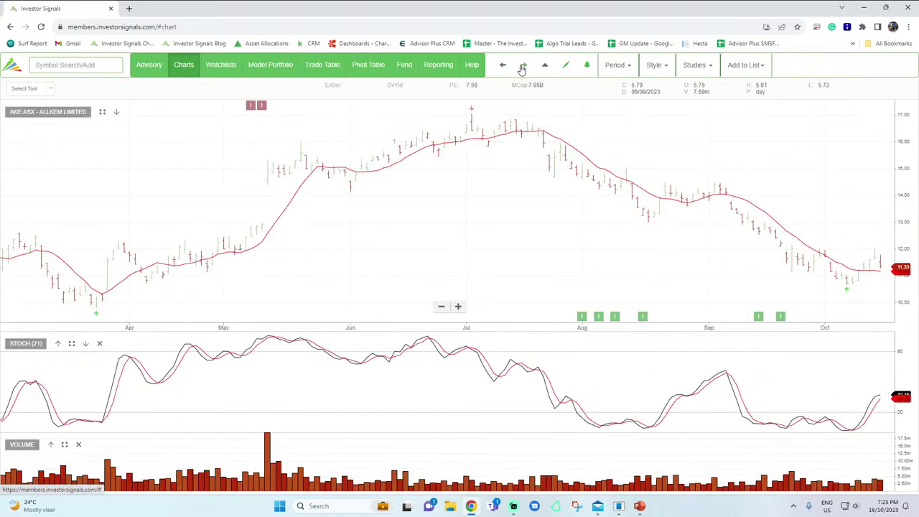
scroll(718, 180, "down", 3)
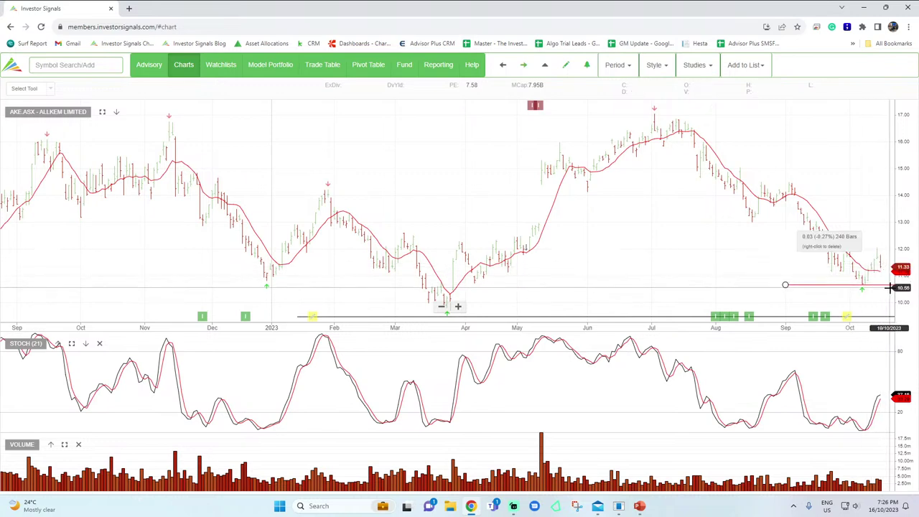
left_click(524, 65)
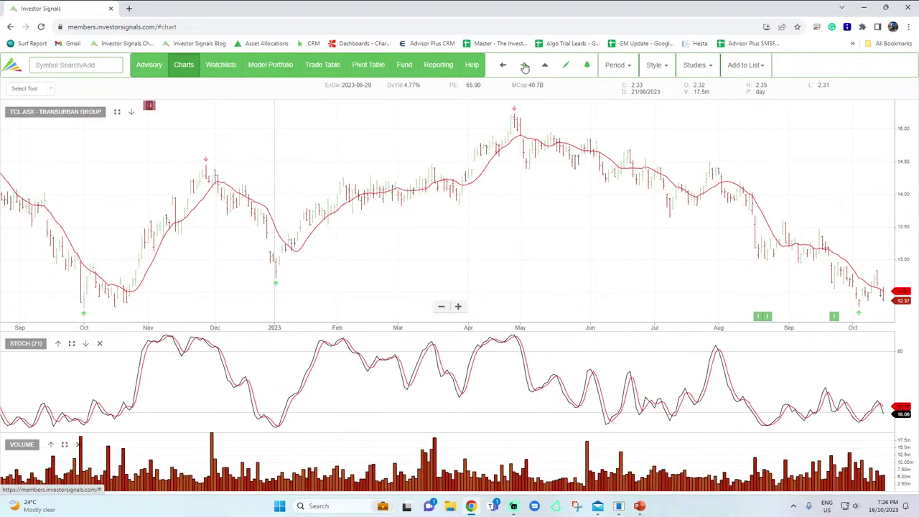
left_click(525, 67)
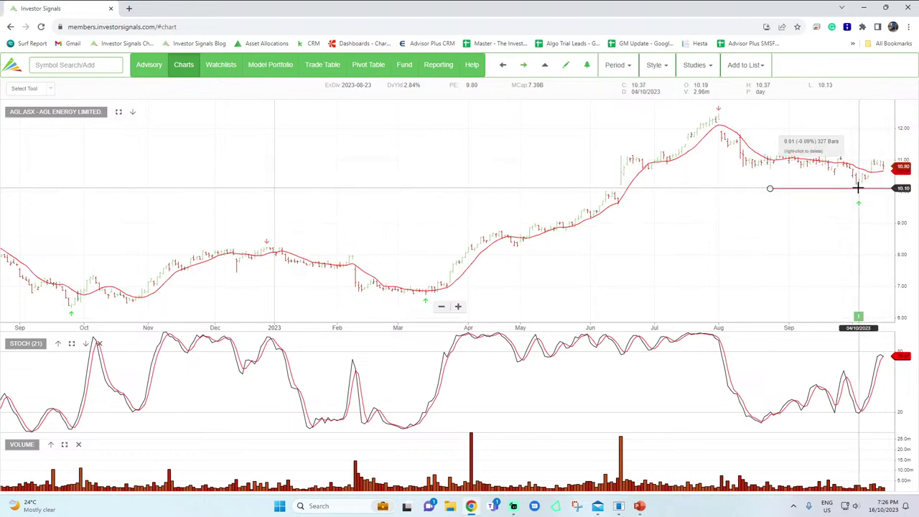
left_click(523, 66)
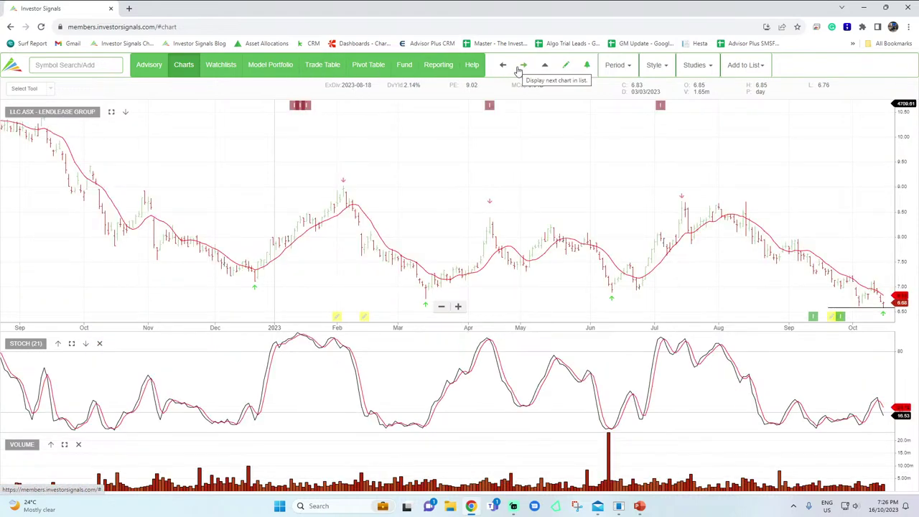
- Go through the charts of Woodside Energy, James Hardie, Santos, Carsales and Aurizon until the list wraps around to Insurance Australia Group
left_click(522, 66)
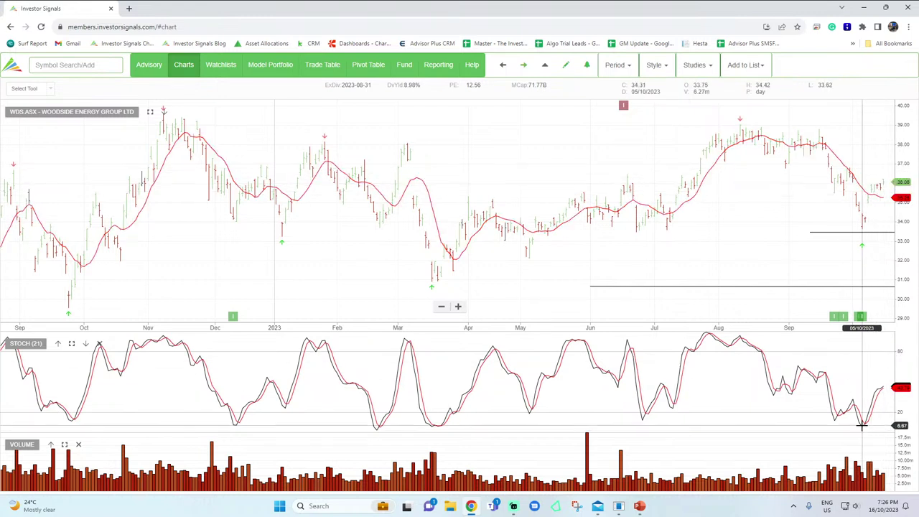
left_click(524, 66)
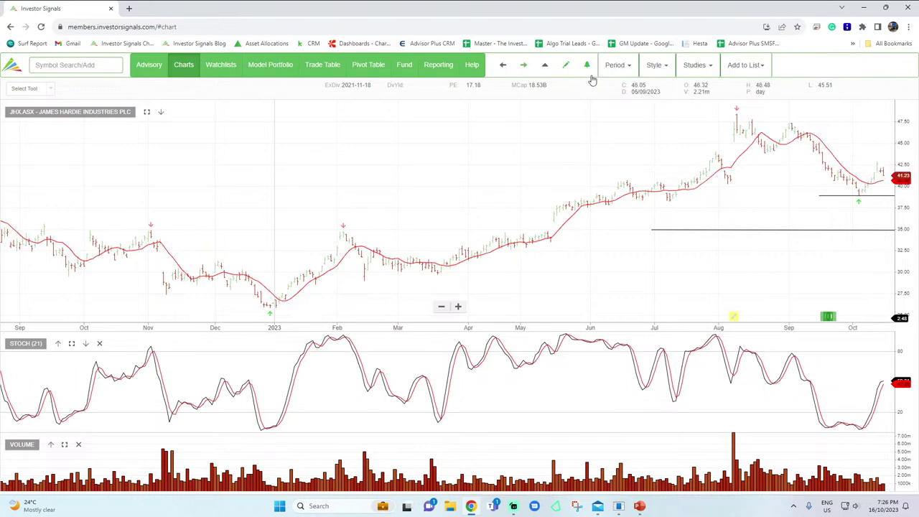
left_click(523, 64)
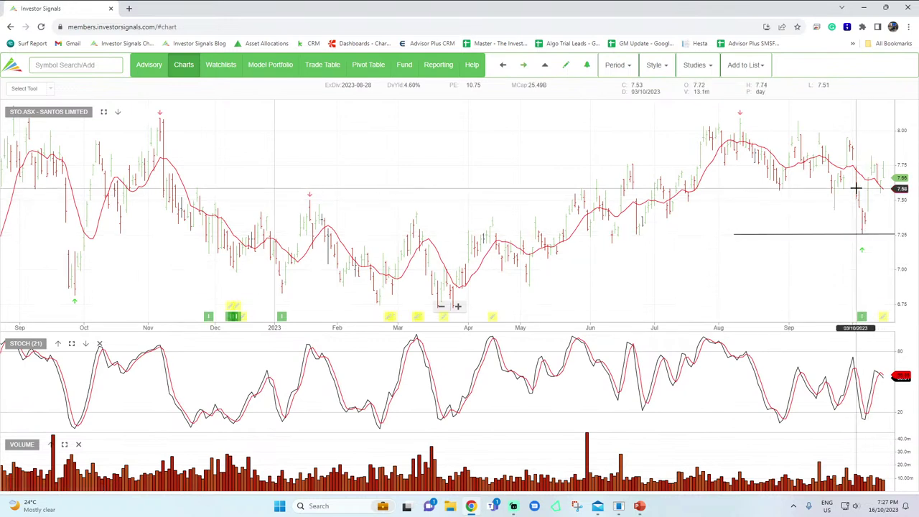
left_click(524, 66)
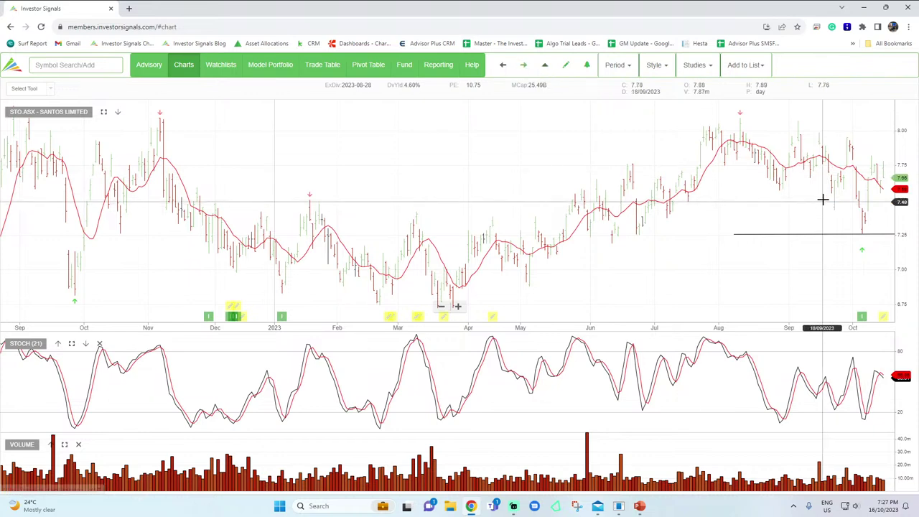
left_click(523, 66)
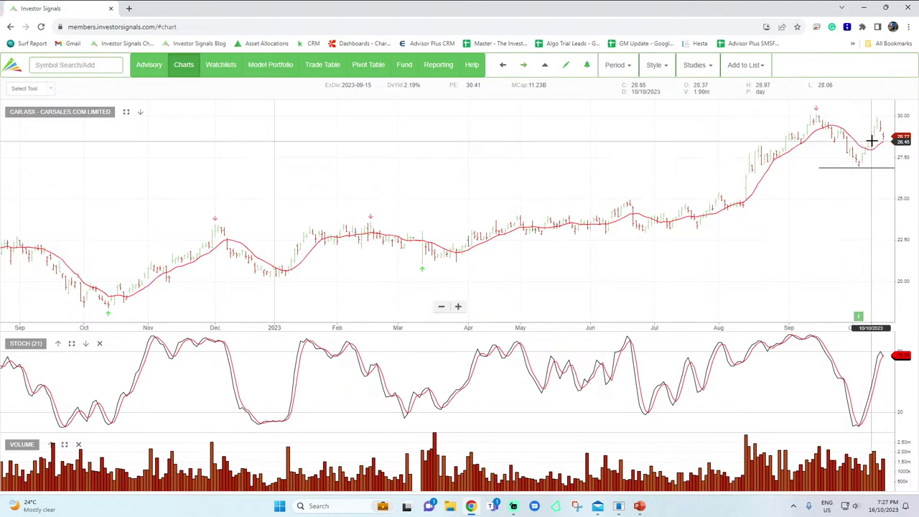
left_click(527, 66)
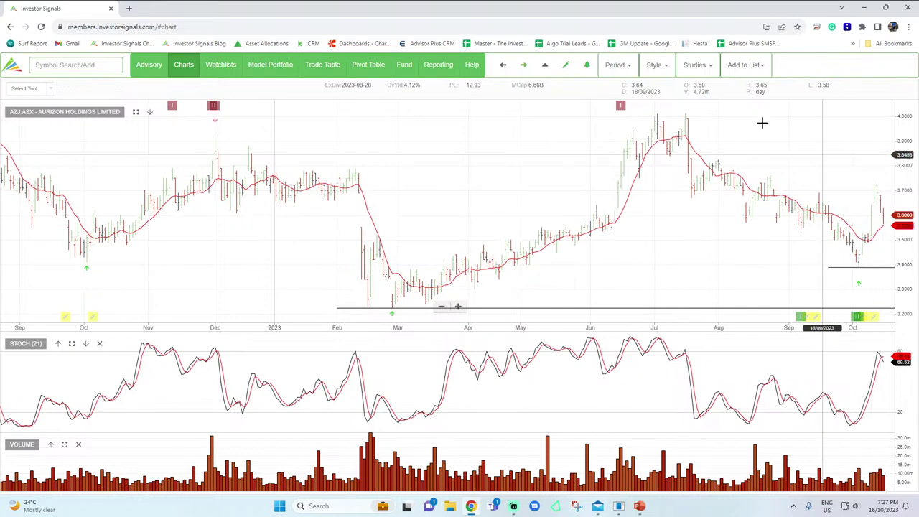
left_click(525, 66)
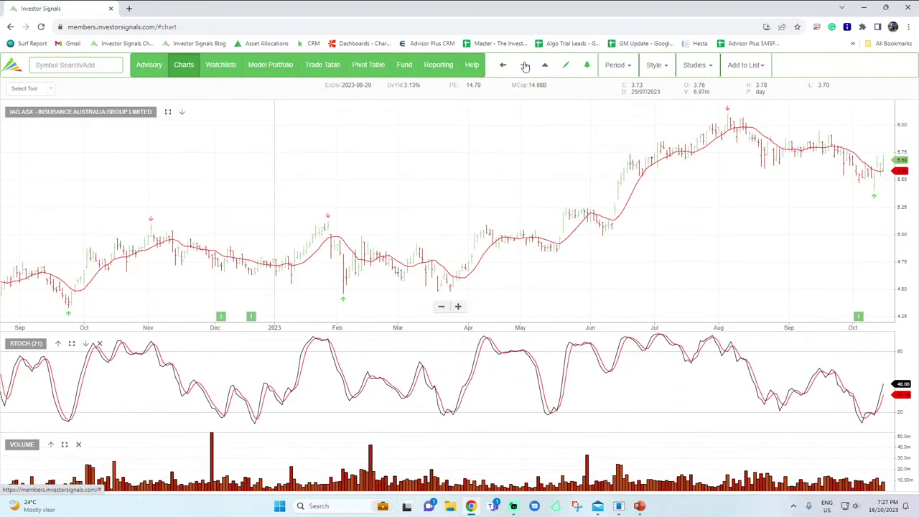
- Return to the Trade Table and examine the recent closed positions and the % NAV Performance chart
left_click(365, 68)
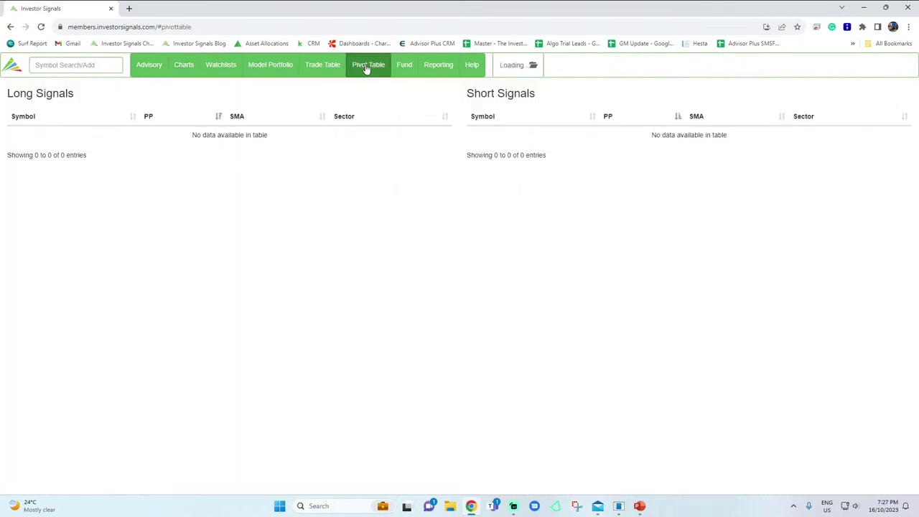
left_click(323, 66)
scroll(728, 134, "down", 15)
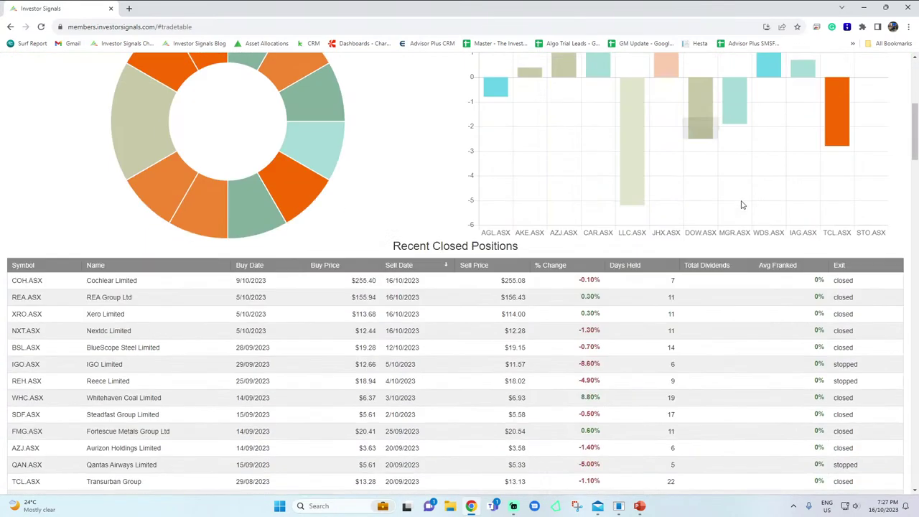
scroll(625, 133, "up", 5)
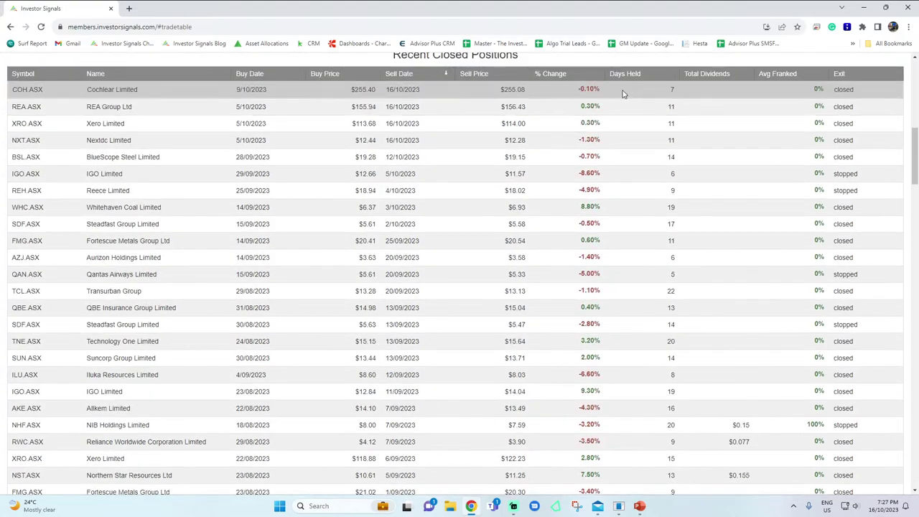
scroll(613, 221, "down", 3)
scroll(610, 222, "down", 20)
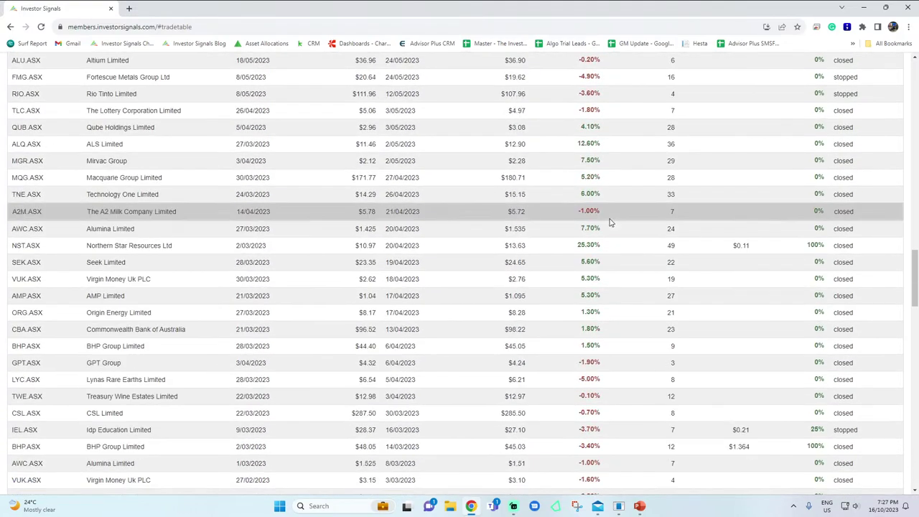
scroll(553, 256, "down", 4)
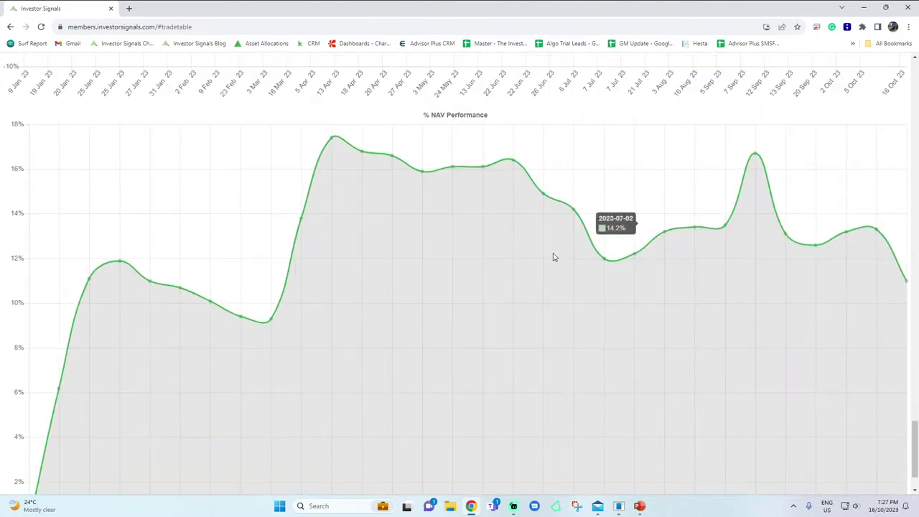
scroll(366, 203, "down", 1)
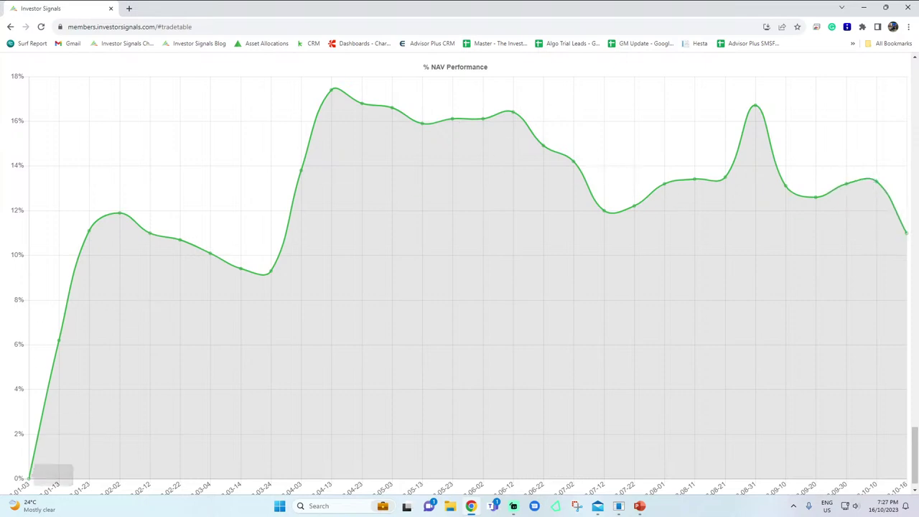
- Go back over the closed-trade return bars, current holdings and NAV performance curve, and return to the top of the Trade Table
scroll(783, 232, "up", 20)
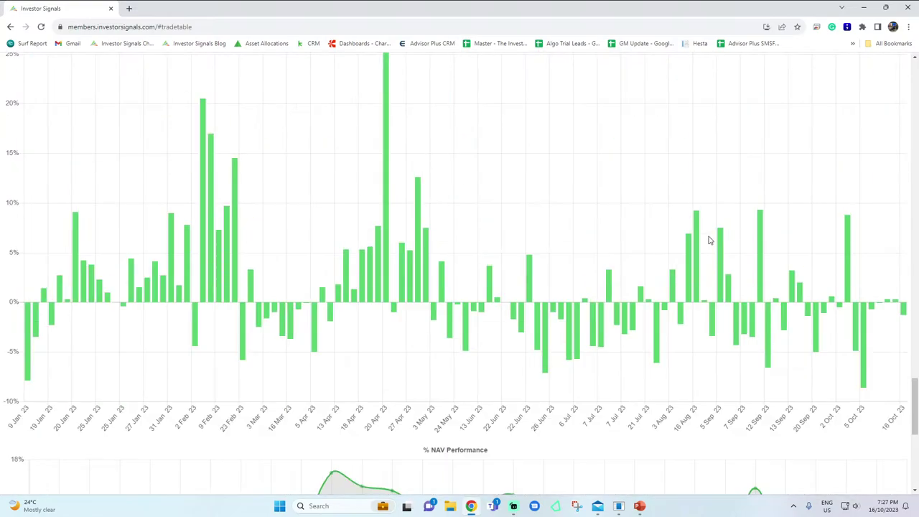
scroll(671, 129, "up", 15)
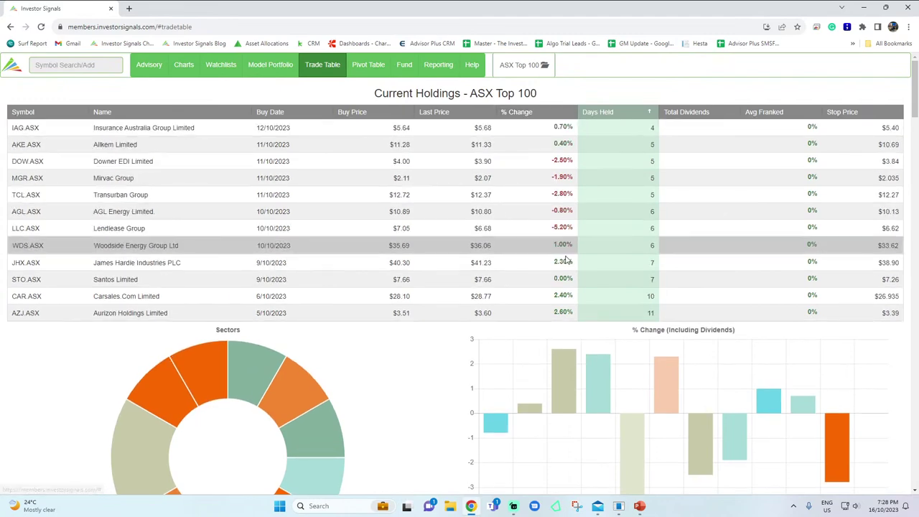
scroll(603, 273, "down", 15)
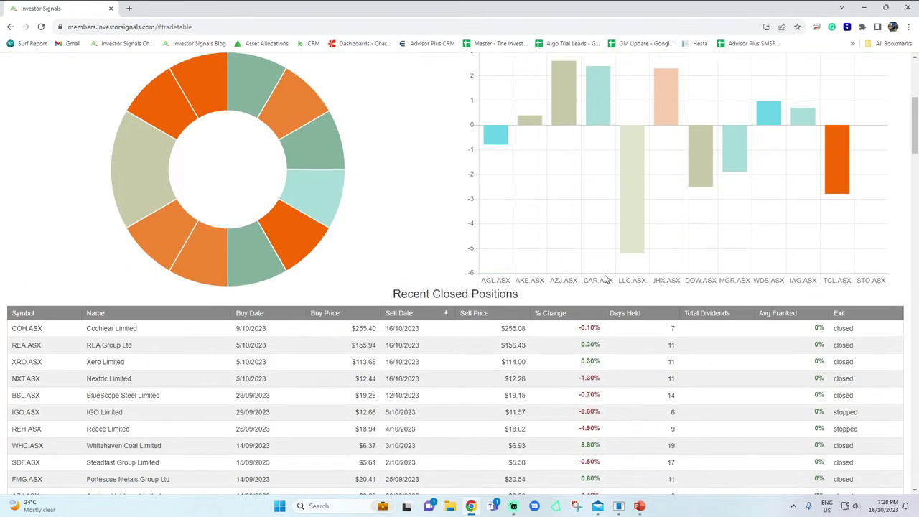
scroll(603, 271, "up", 10)
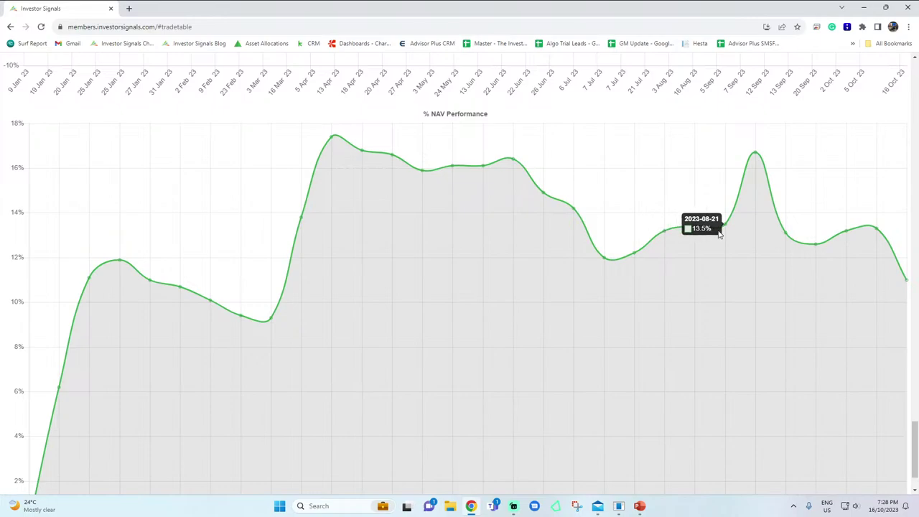
scroll(719, 233, "down", 10)
scroll(719, 233, "up", 10)
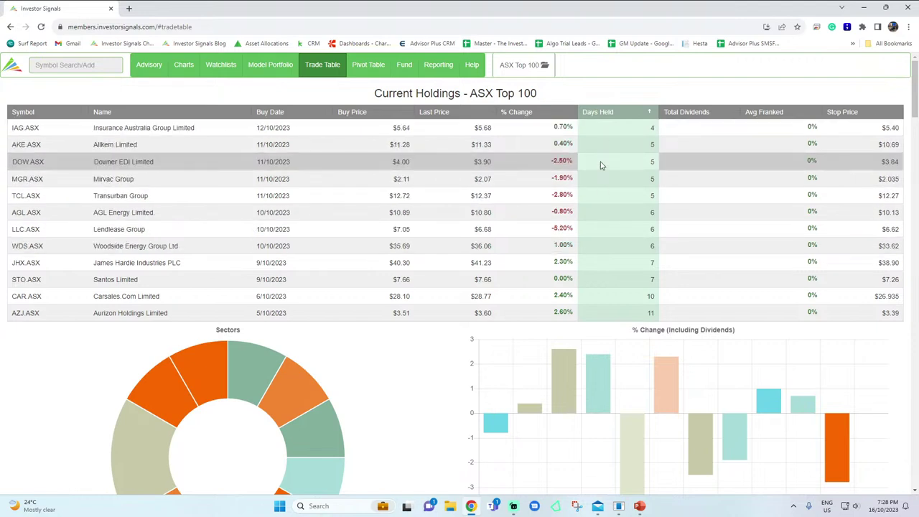
- Switch to the webinar presentation in PowerPoint and show the Our Products slide
left_click(640, 506)
scroll(335, 314, "up", 1)
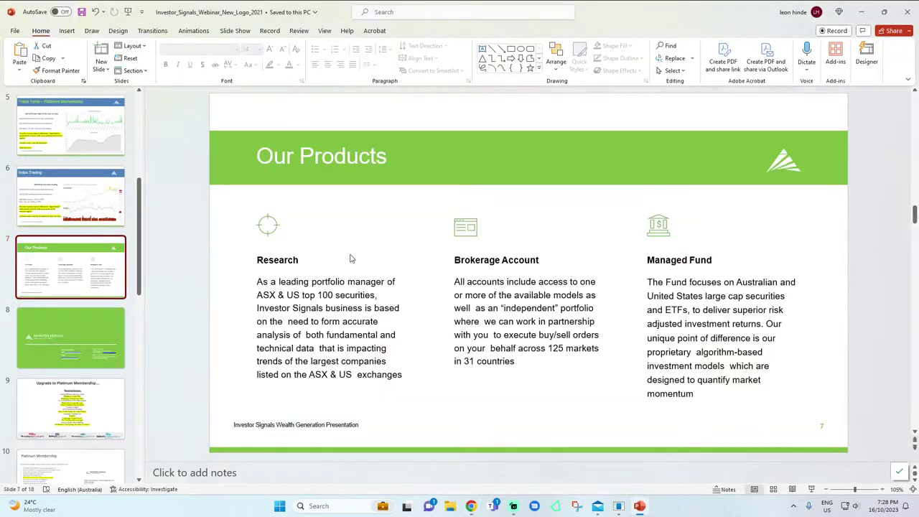